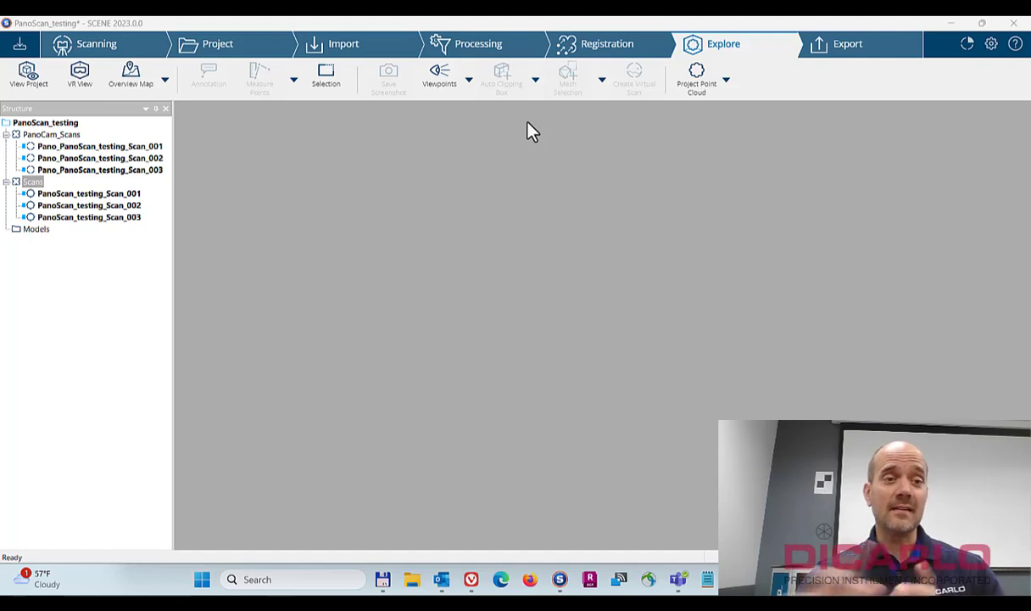
Step: Open PanoScan_testing_Scan_002 in Quick View and inspect the van, the walkway and the building entrance
right_click(110, 205)
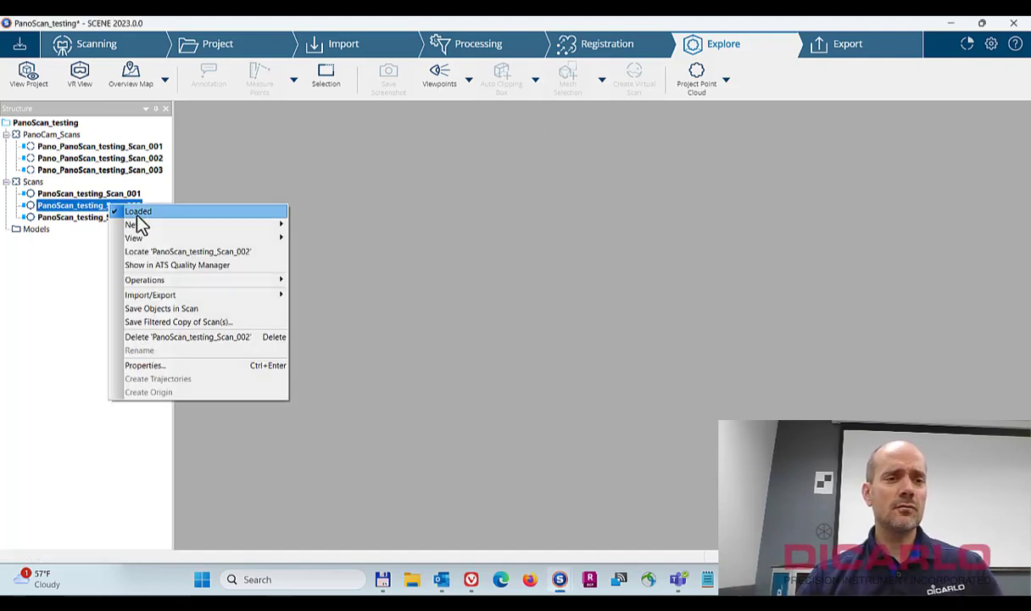
mouse_move(152, 238)
left_click(316, 244)
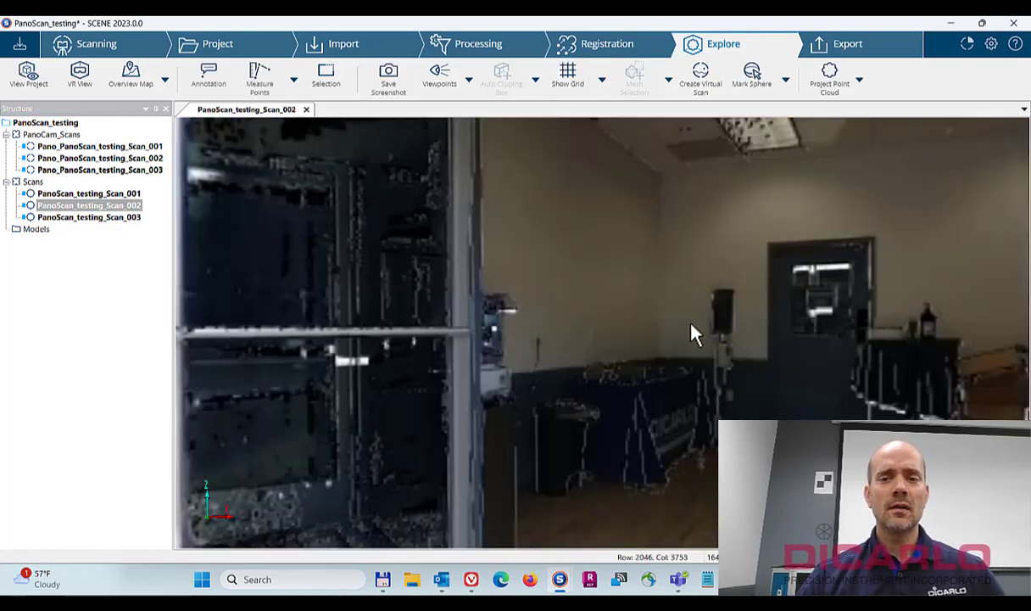
mouse_move(651, 327)
left_mouse_down()
mouse_move(661, 307)
mouse_move(704, 295)
mouse_move(622, 239)
mouse_move(702, 263)
mouse_move(616, 269)
mouse_move(610, 316)
mouse_move(712, 307)
mouse_move(564, 334)
mouse_move(570, 344)
left_mouse_up()
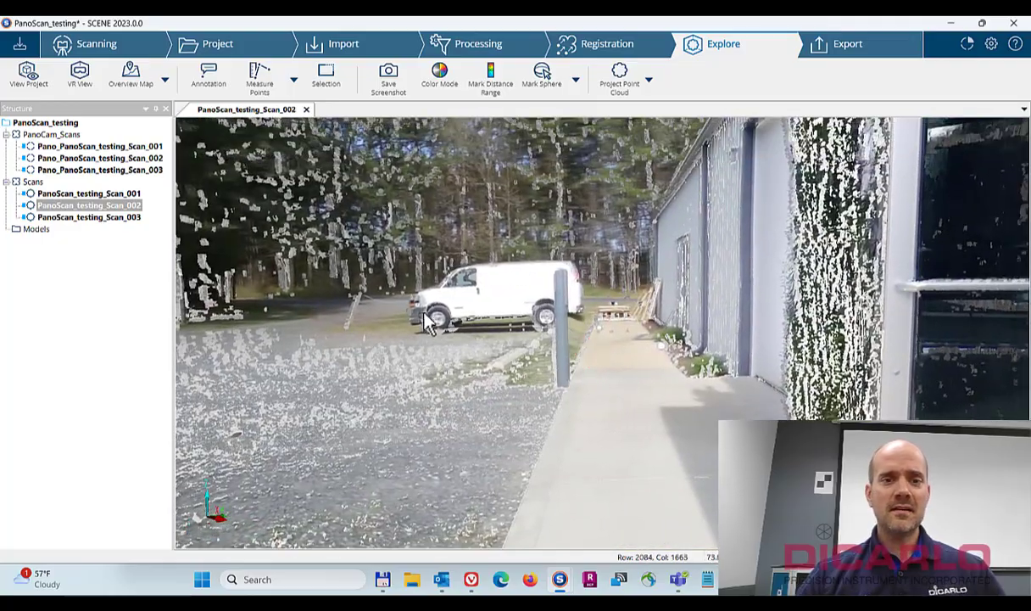
scroll(422, 327, "up", 5)
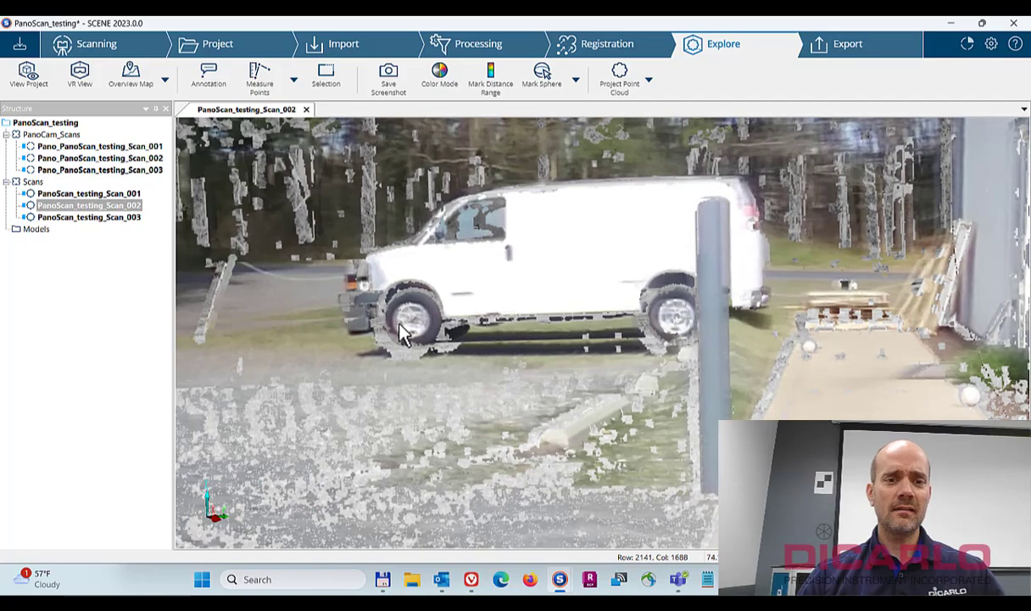
mouse_move(404, 331)
left_mouse_down()
mouse_move(674, 316)
mouse_move(620, 306)
left_mouse_up()
scroll(674, 305, "down", 2)
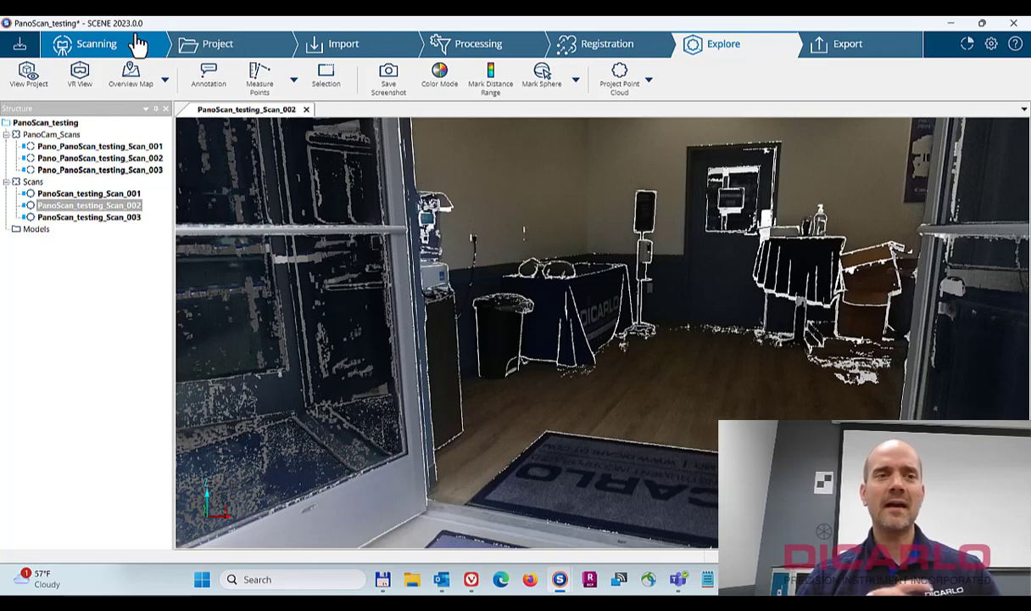
Step: Find the Create PanoCam Scan operation for PanoScan_testing_Scan_002 without running it
right_click(94, 205)
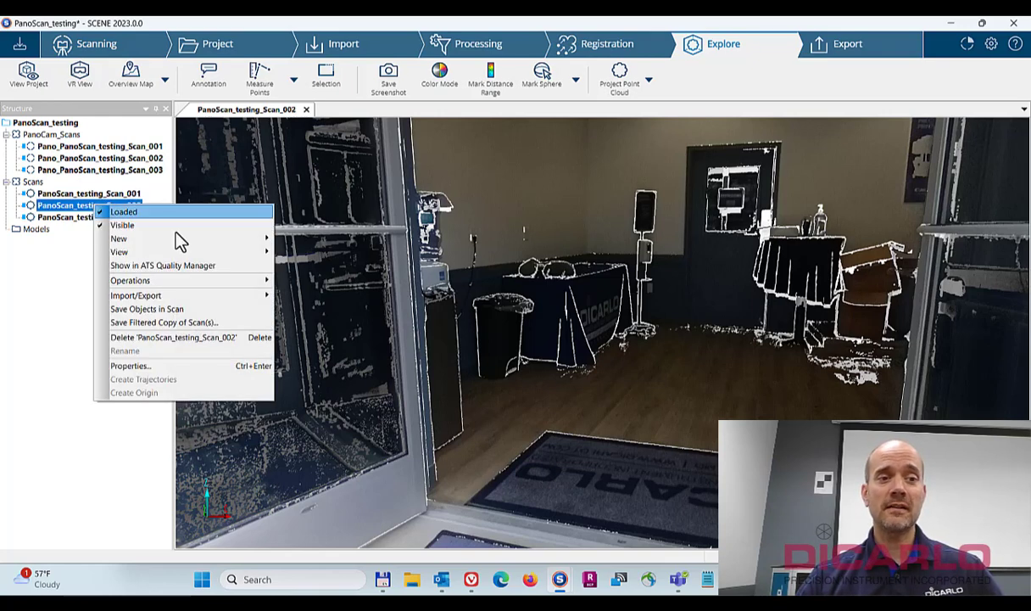
mouse_move(194, 284)
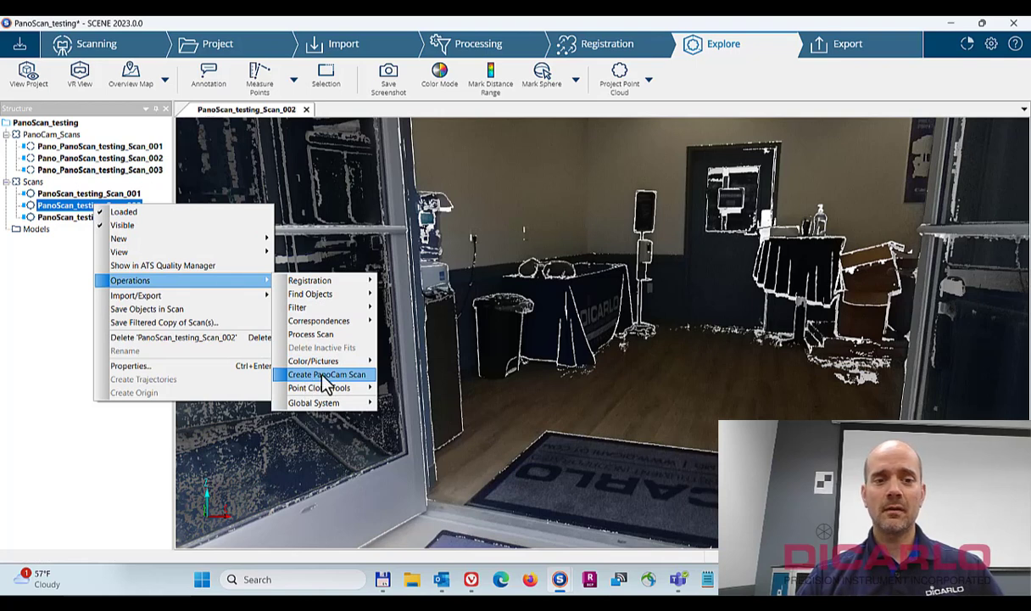
left_click(145, 414)
left_click(96, 206)
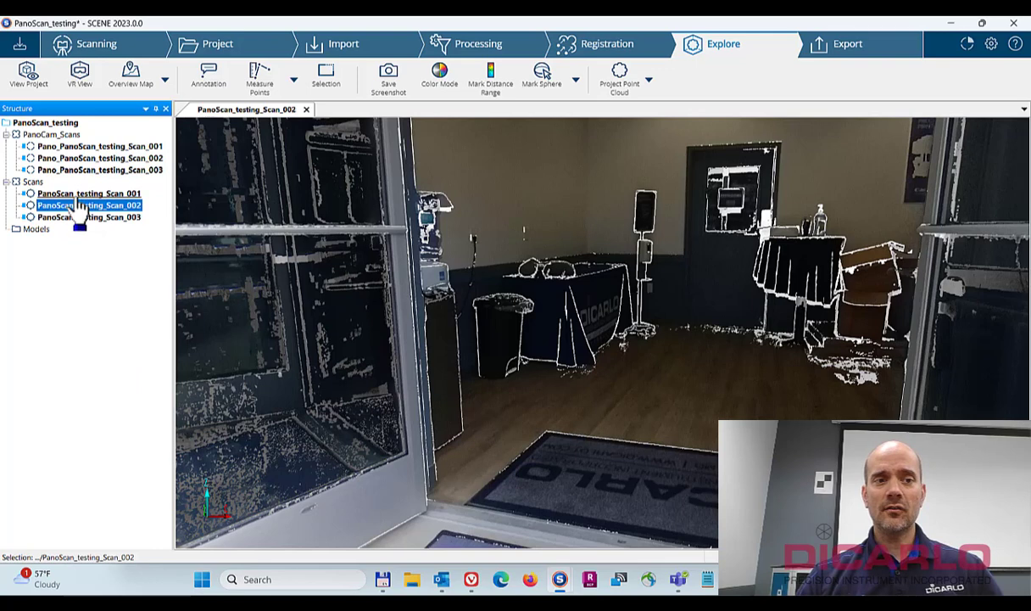
Step: Open Pano_PanoScan_testing_Scan_002 in Quick View and inspect the van and walkway in the panoramic image
left_click(106, 159)
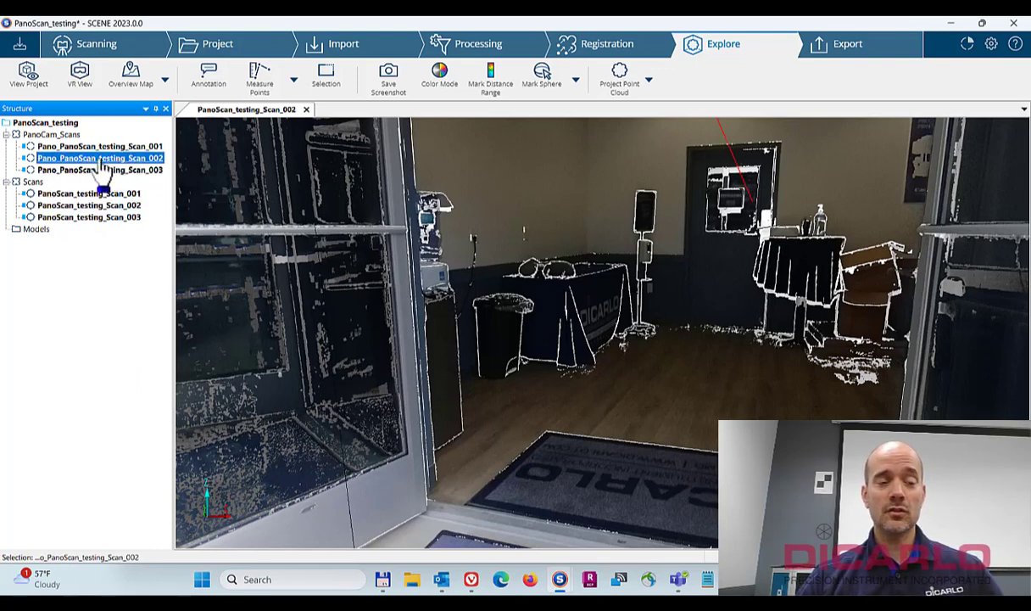
mouse_move(619, 356)
left_mouse_down()
mouse_move(670, 270)
mouse_move(647, 292)
mouse_move(745, 284)
mouse_move(748, 293)
left_mouse_up()
right_click(103, 158)
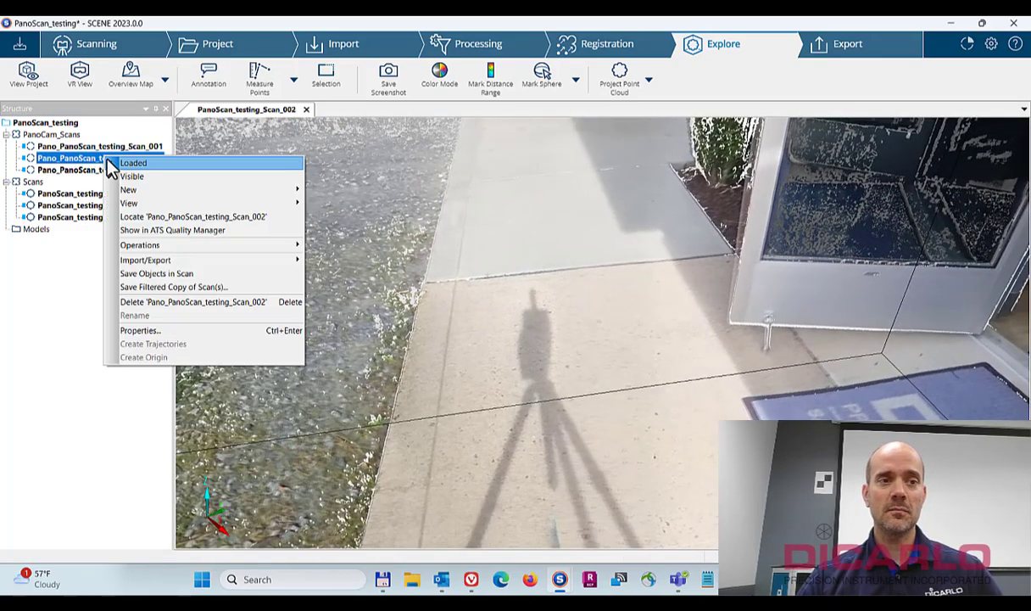
mouse_move(138, 206)
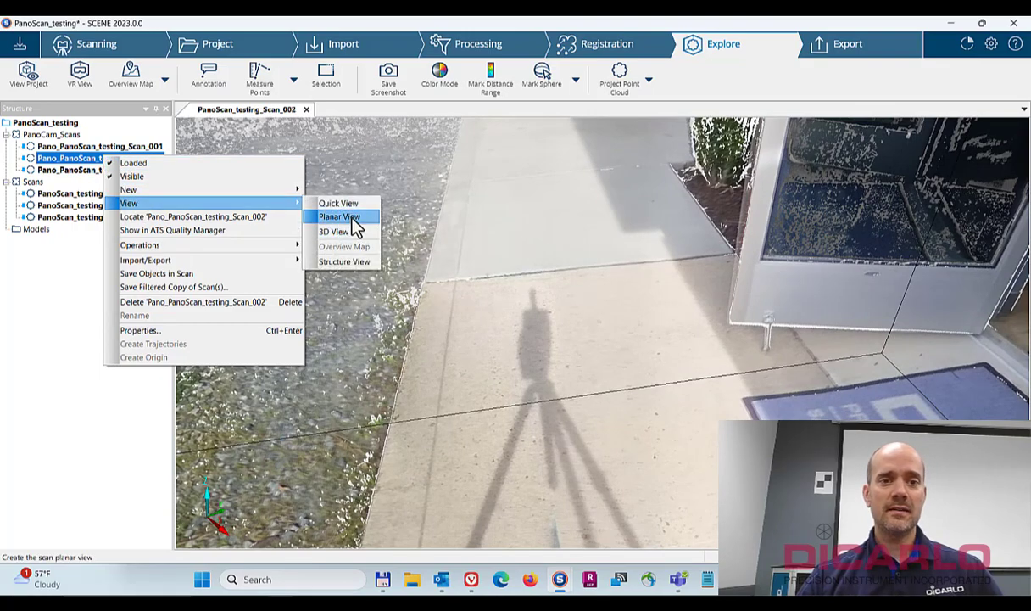
left_click(347, 204)
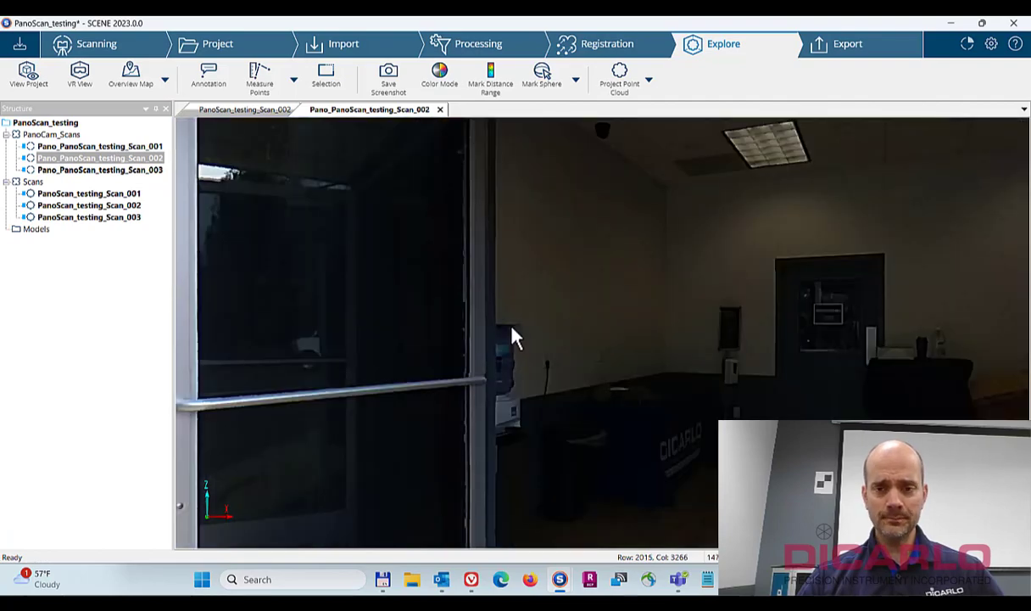
left_click_drag(512, 327, 667, 316)
scroll(584, 316, "up", 3)
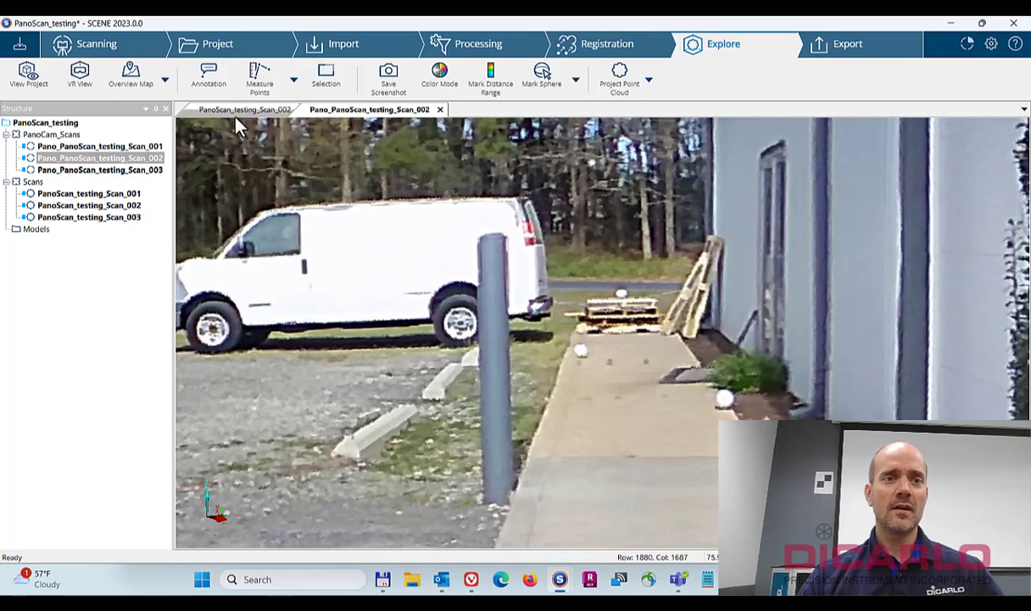
Step: Compare the van and walkway area with the regular Scan_002 view, and look around the surroundings in the panoramic view
left_click(124, 82)
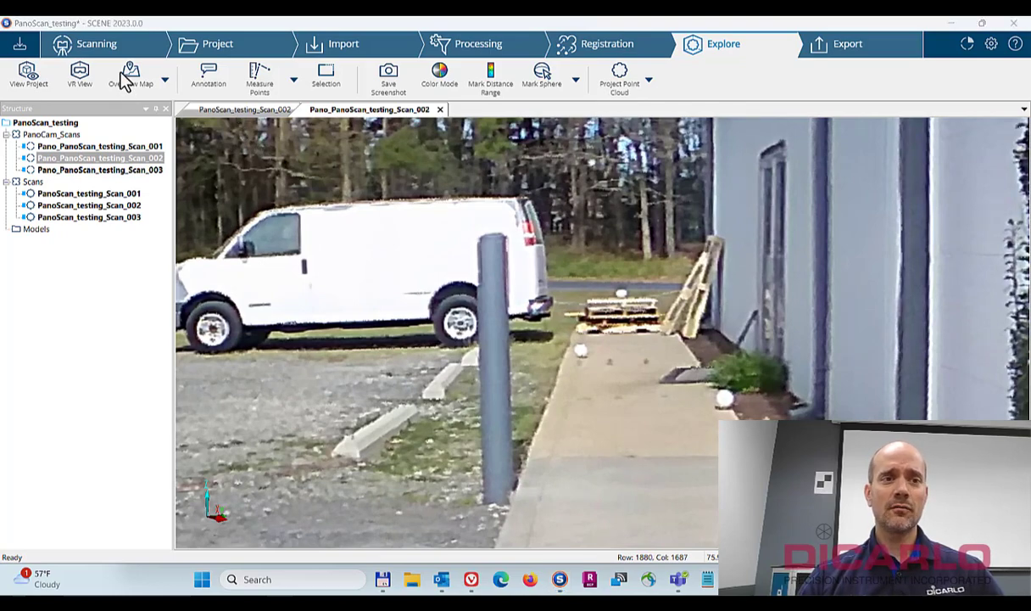
left_click(243, 111)
mouse_move(564, 322)
left_mouse_down()
mouse_move(581, 398)
mouse_move(561, 305)
left_mouse_up()
left_click(365, 112)
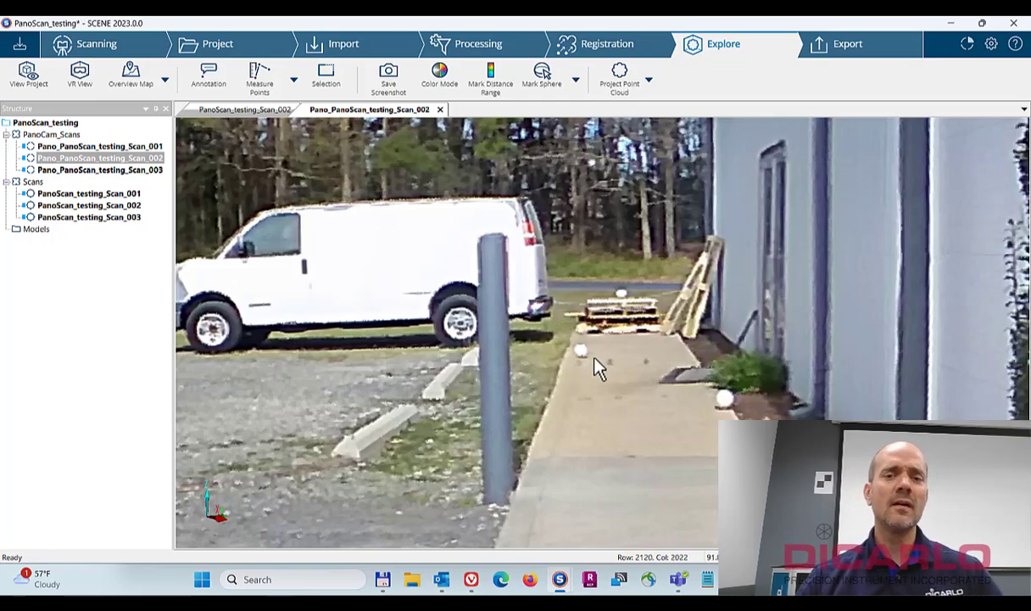
left_click_drag(595, 358, 747, 399)
scroll(574, 334, "down", 2)
scroll(573, 334, "down", 5)
left_click_drag(433, 458, 734, 353)
left_click_drag(480, 380, 789, 350)
left_click_drag(479, 352, 521, 350)
Step: Return to the PanoScan_testing_Scan_002 view and examine the walkway, pallets and reference spheres up close
left_click(240, 112)
left_click(281, 110)
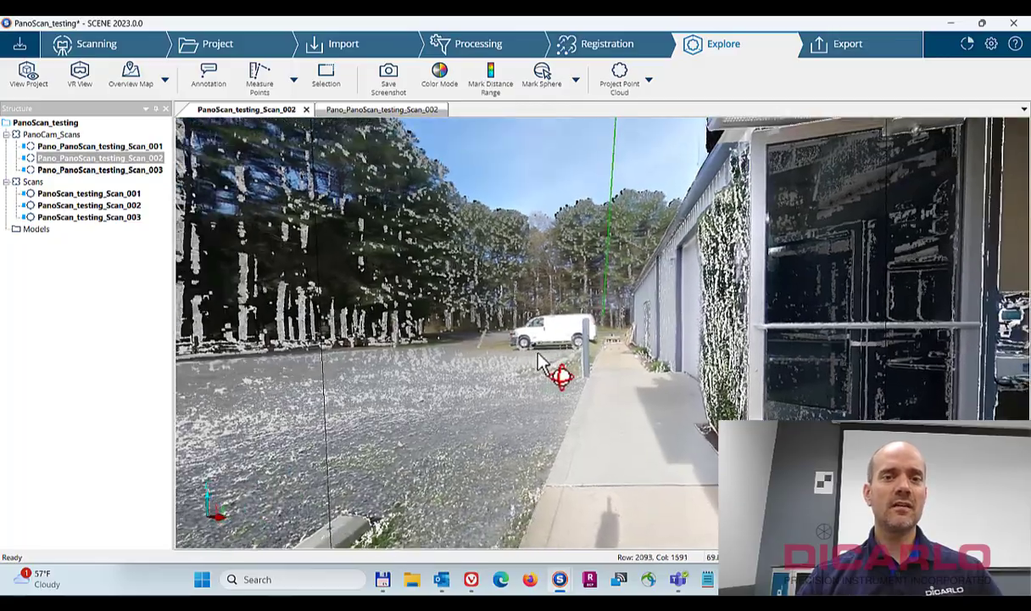
left_click_drag(538, 360, 575, 345)
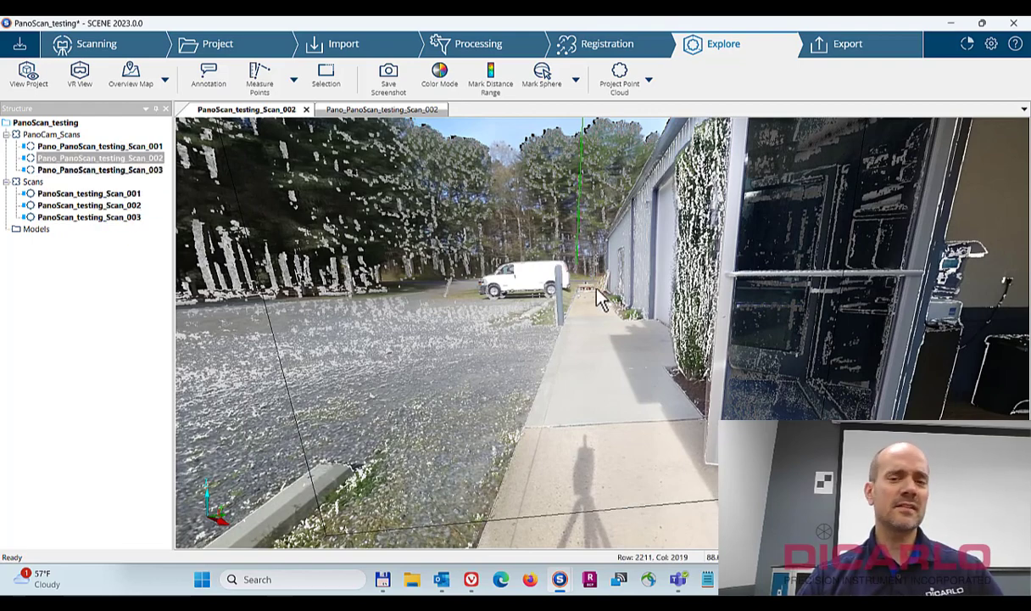
scroll(593, 263, "up", 10)
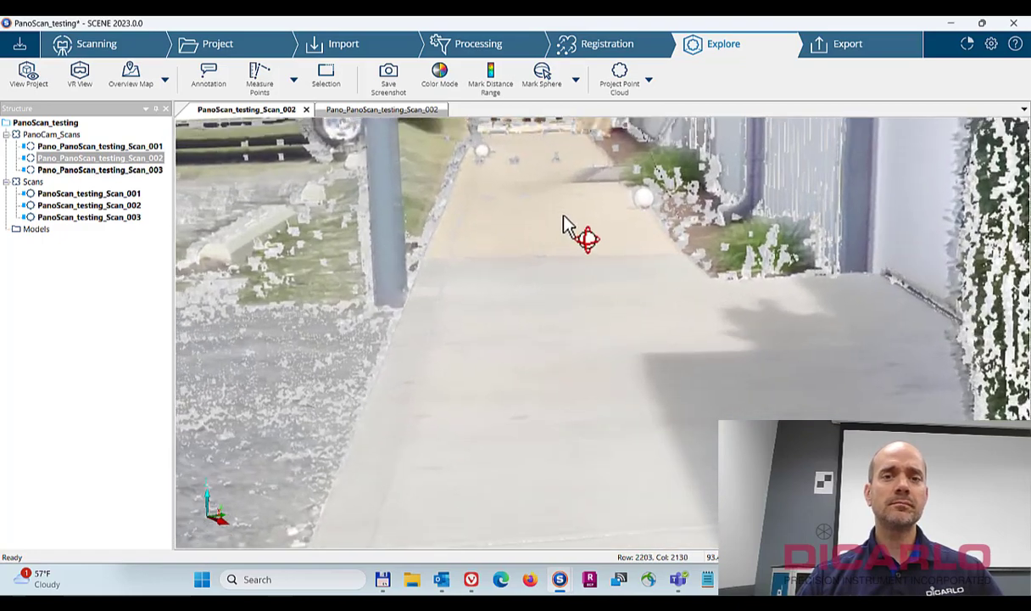
left_click_drag(563, 217, 566, 262)
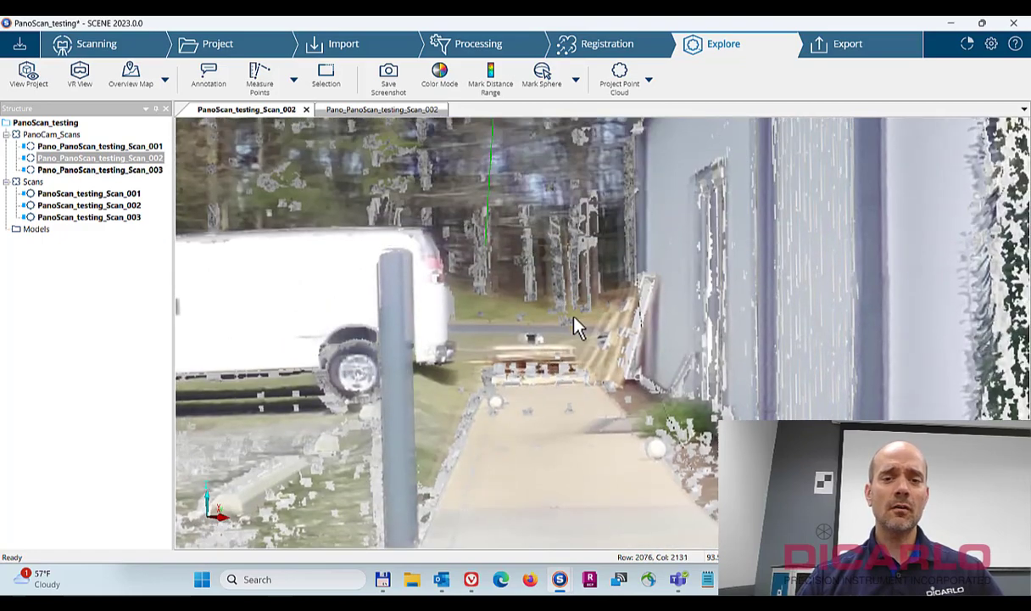
scroll(571, 312, "up", 4)
left_click_drag(558, 300, 560, 290)
scroll(559, 297, "up", 5)
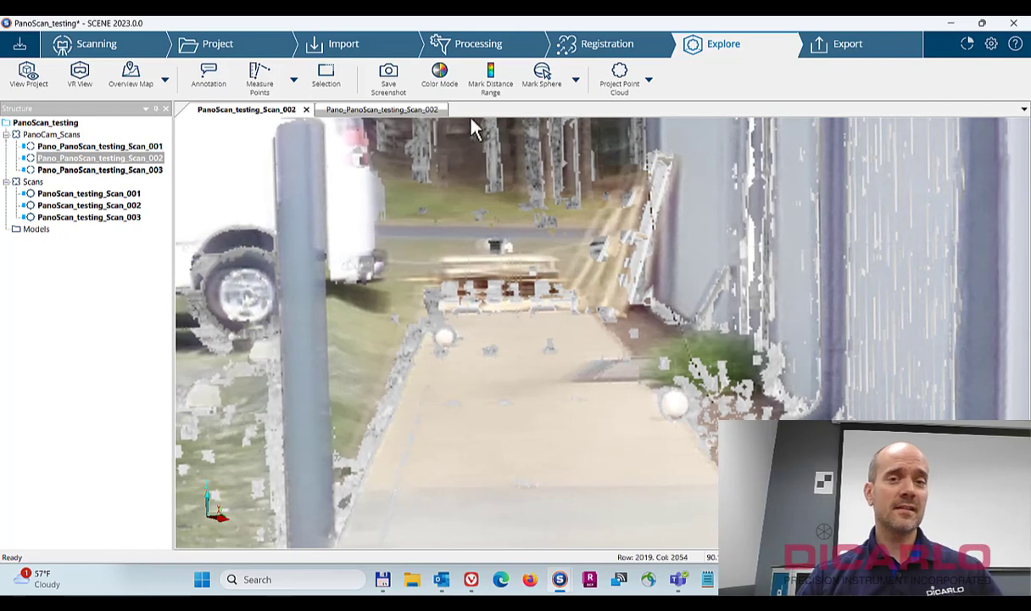
Step: Mark the near sphere beside the walkway and the farther one in front of the pallets, accepting both sphere fits
left_click(546, 81)
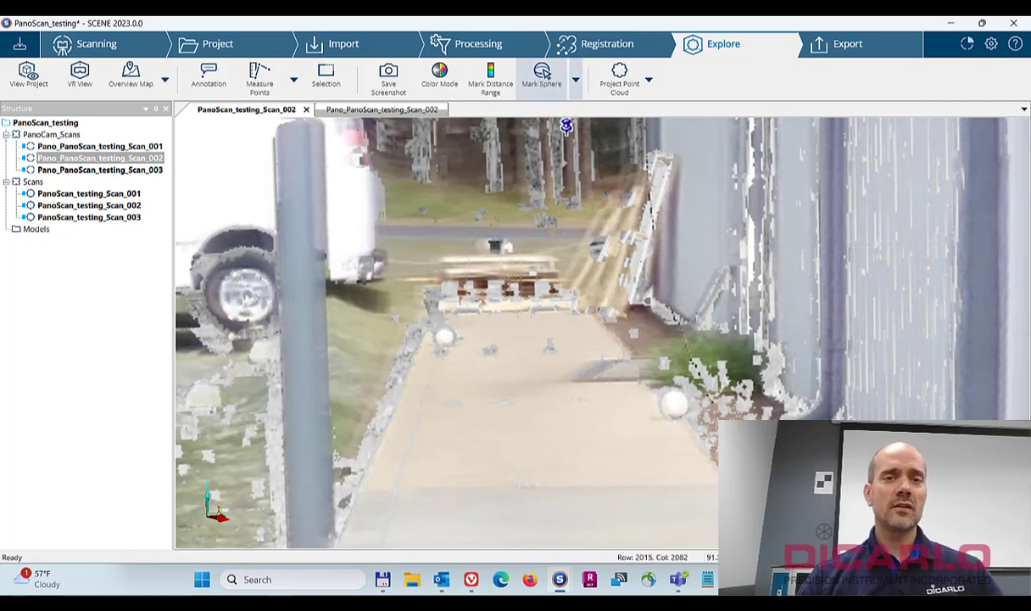
left_click(675, 392)
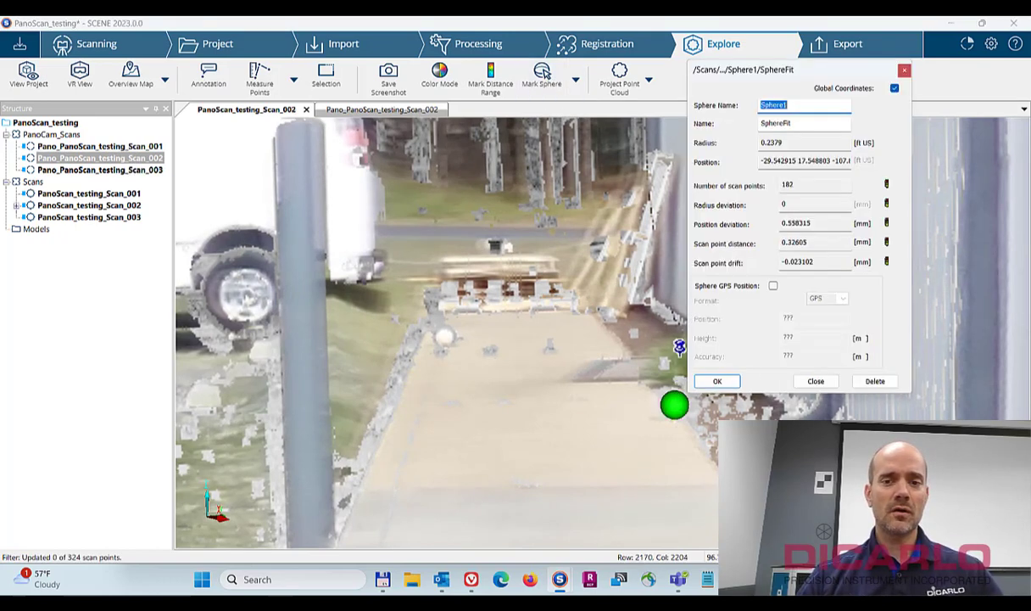
left_click(712, 383)
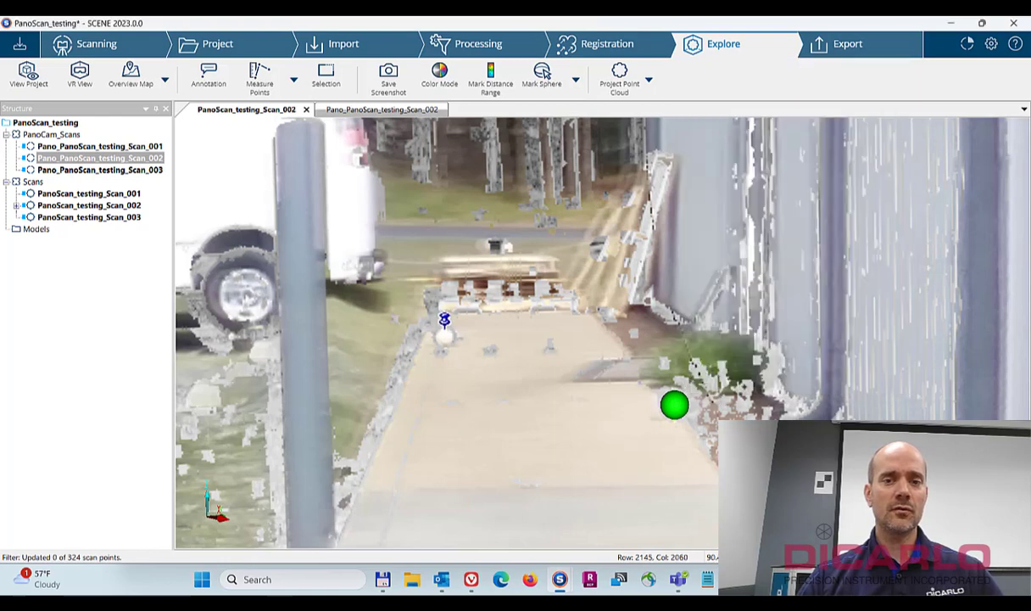
left_click(445, 335)
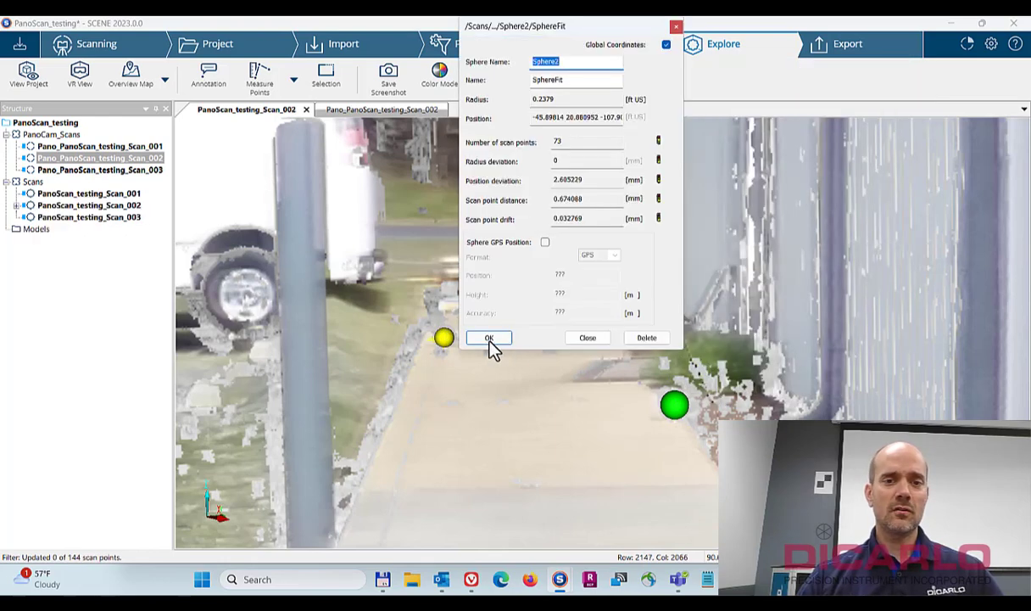
left_click(490, 338)
Step: Try to mark the sphere on top of the pallets in PanoScan_testing_Scan_002
scroll(611, 331, "up", 2)
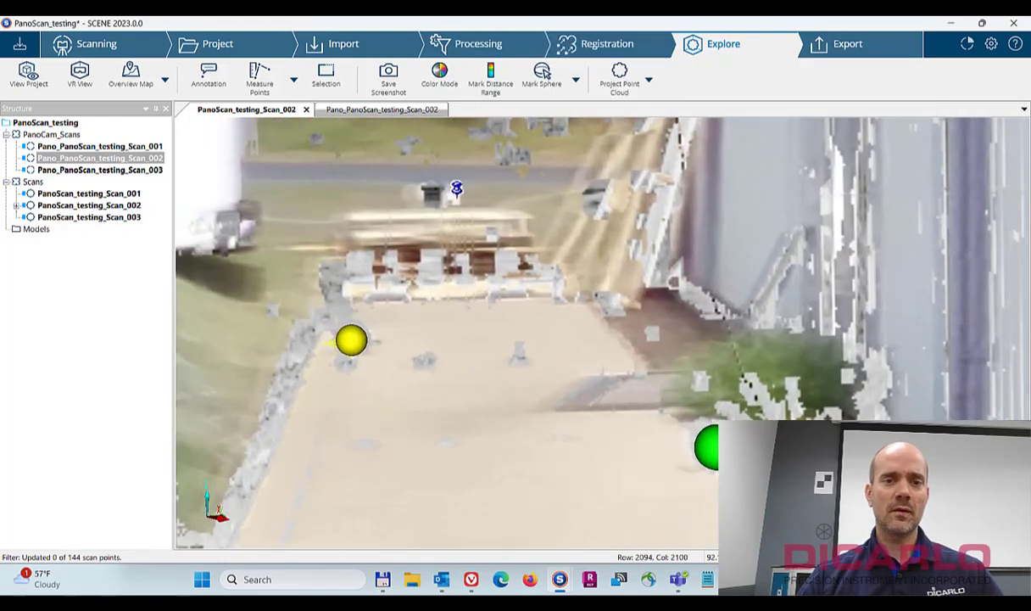
left_click(451, 189)
left_click(610, 326)
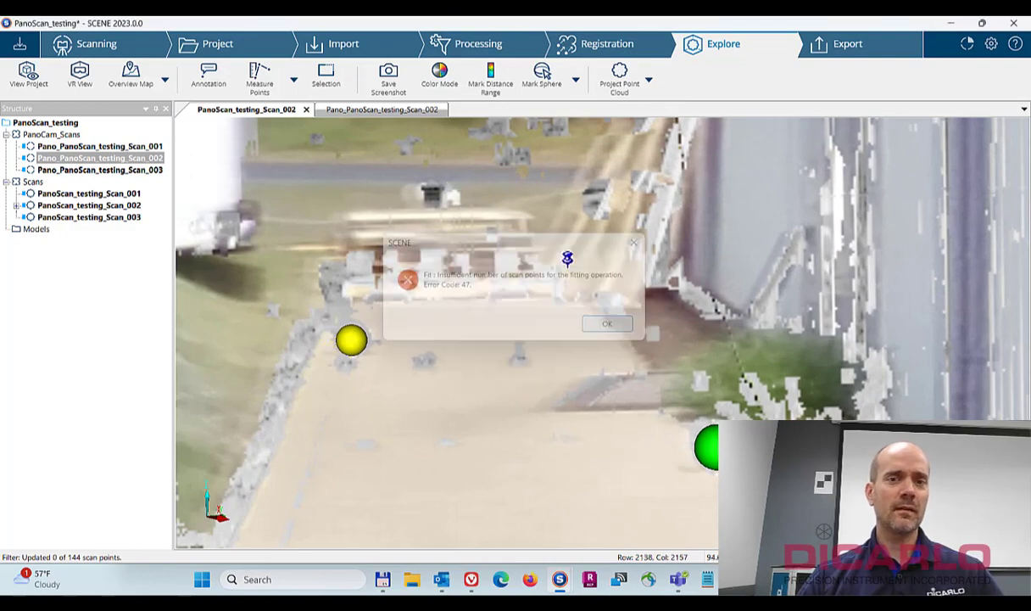
Step: Switch to the Pano_PanoScan_testing_Scan_002 view and try to mark the near and far spheres along the walkway
left_click(377, 111)
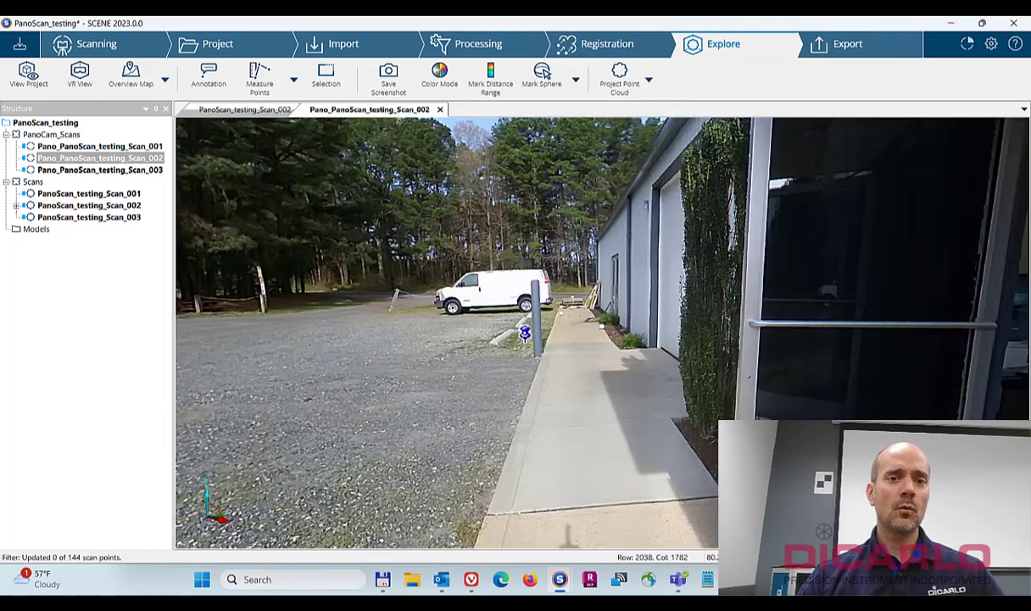
scroll(599, 330, "up", 5)
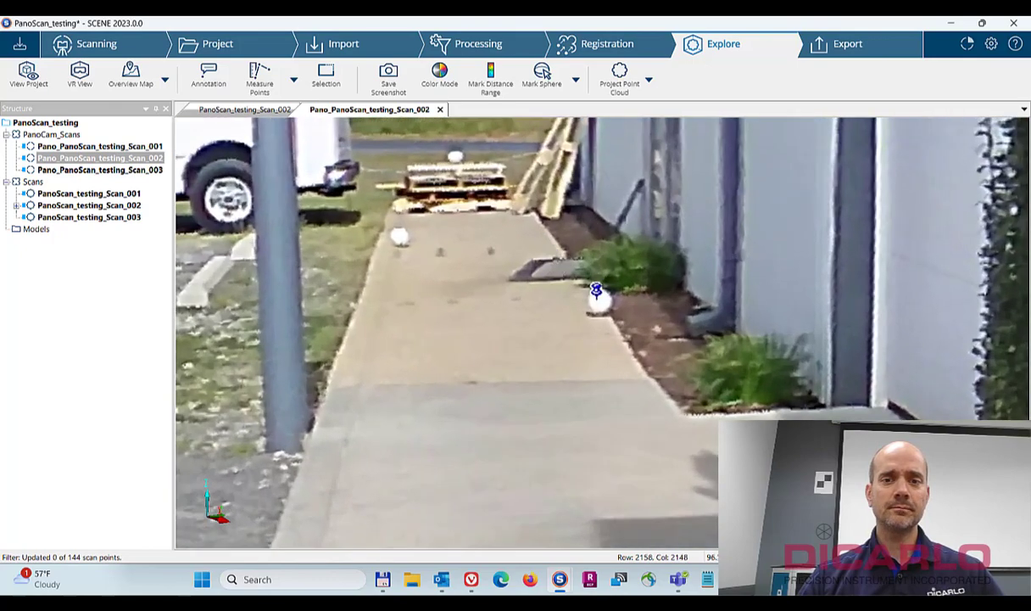
left_click(593, 304)
left_click(617, 328)
left_click(399, 232)
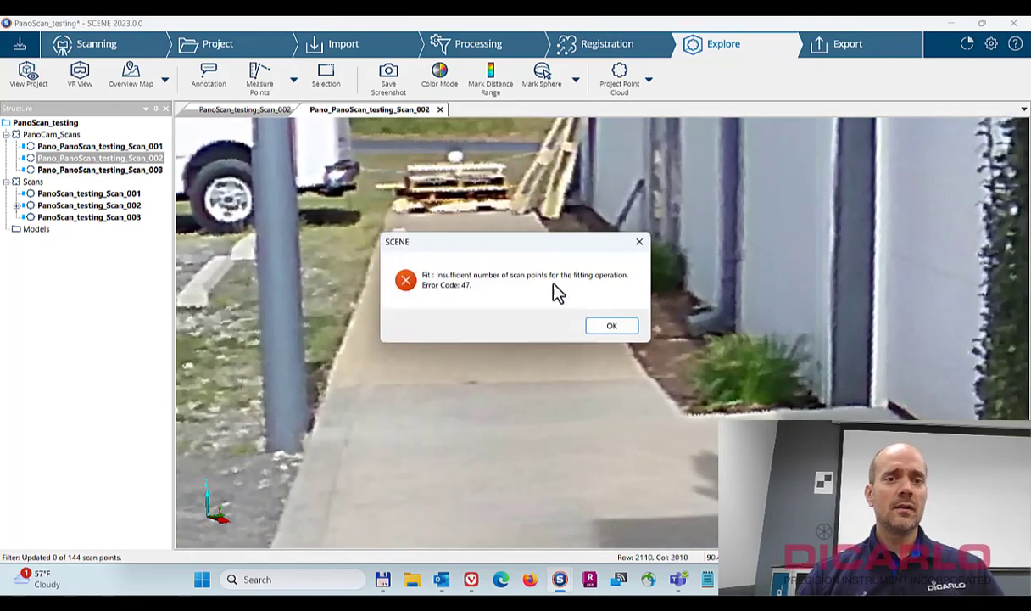
left_click(617, 328)
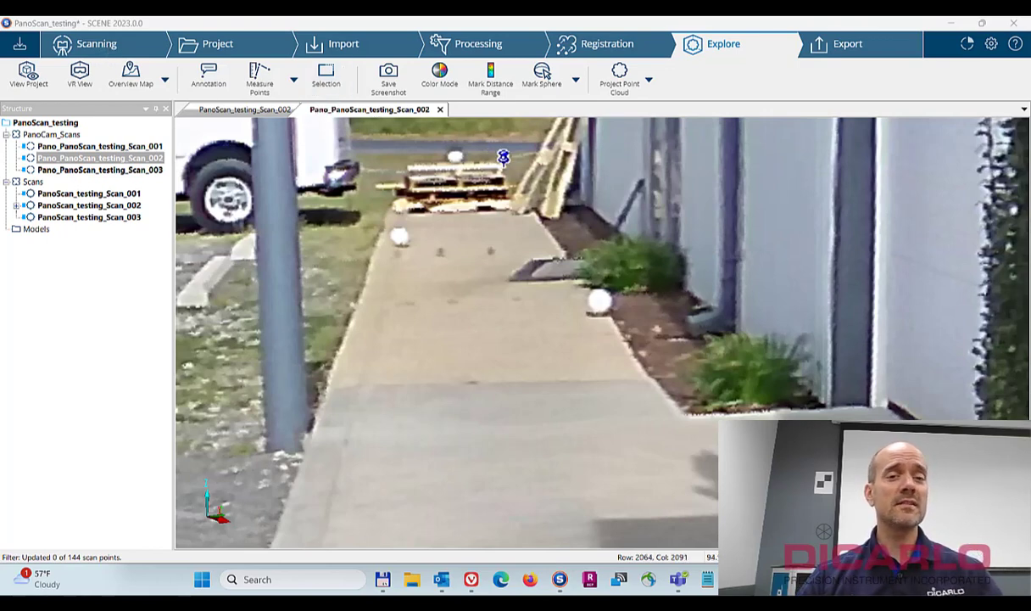
Step: Select the near sphere's scan points with a circular selection, create a Sphere Radius object from them, and accept the fit
left_click(325, 90)
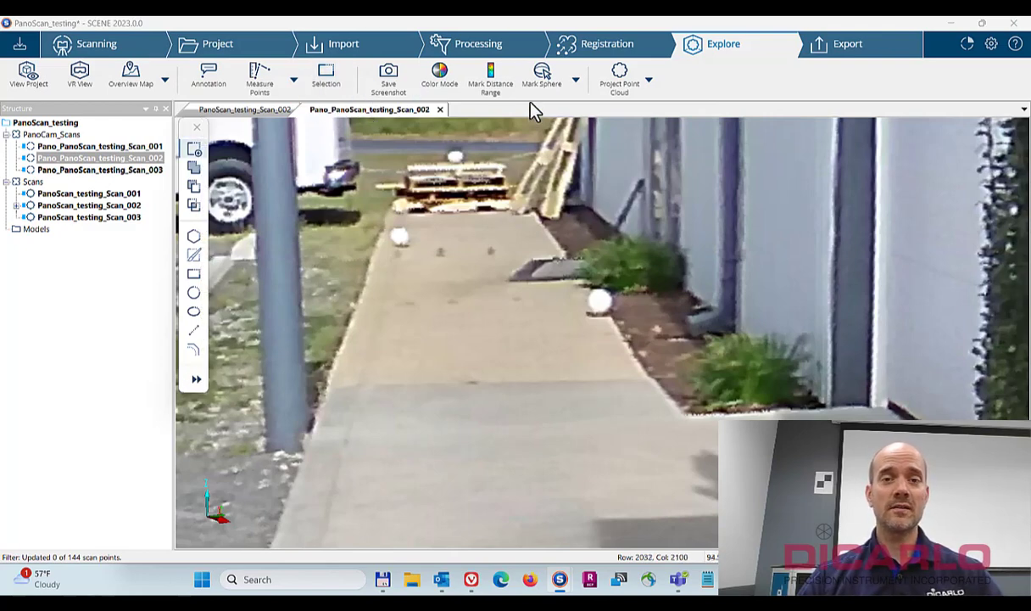
left_click(194, 294)
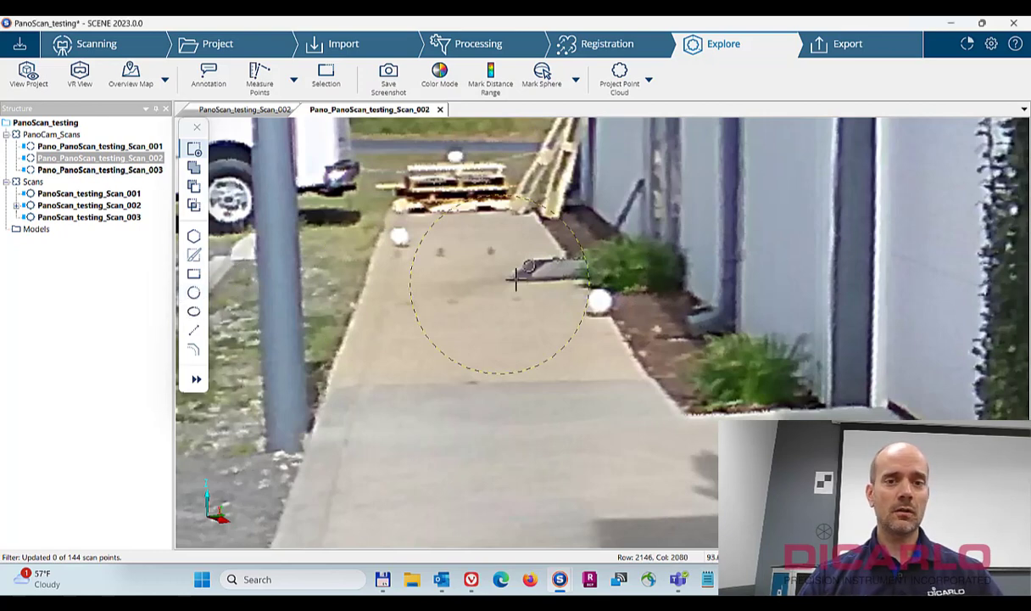
left_click(599, 302)
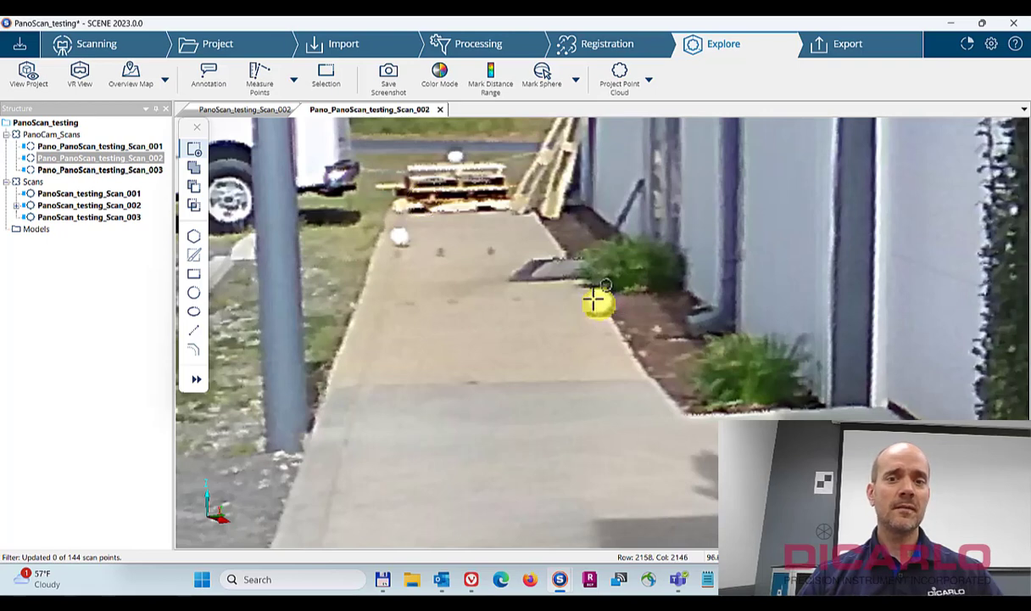
right_click(598, 302)
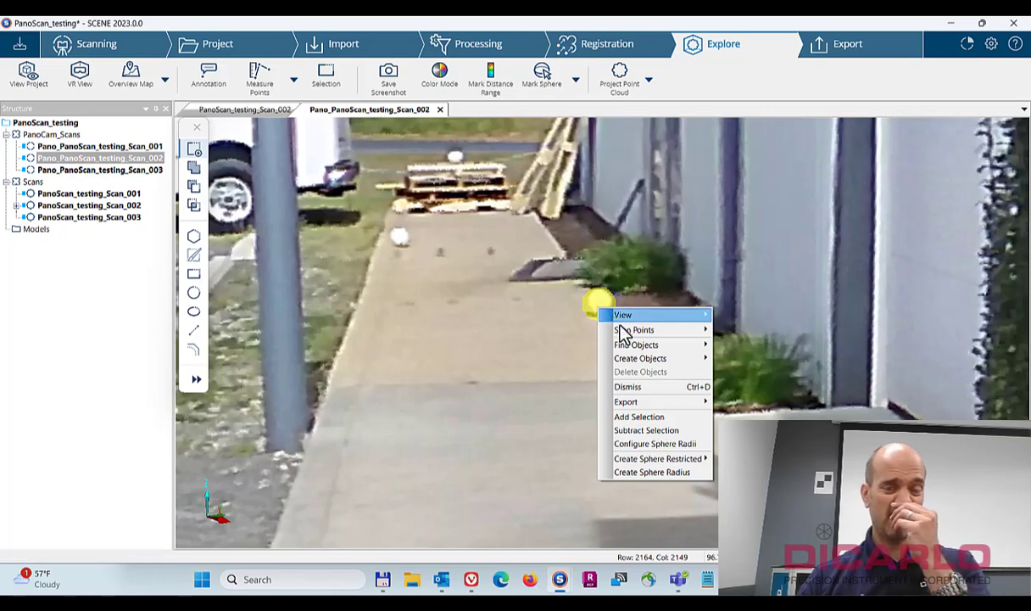
mouse_move(637, 358)
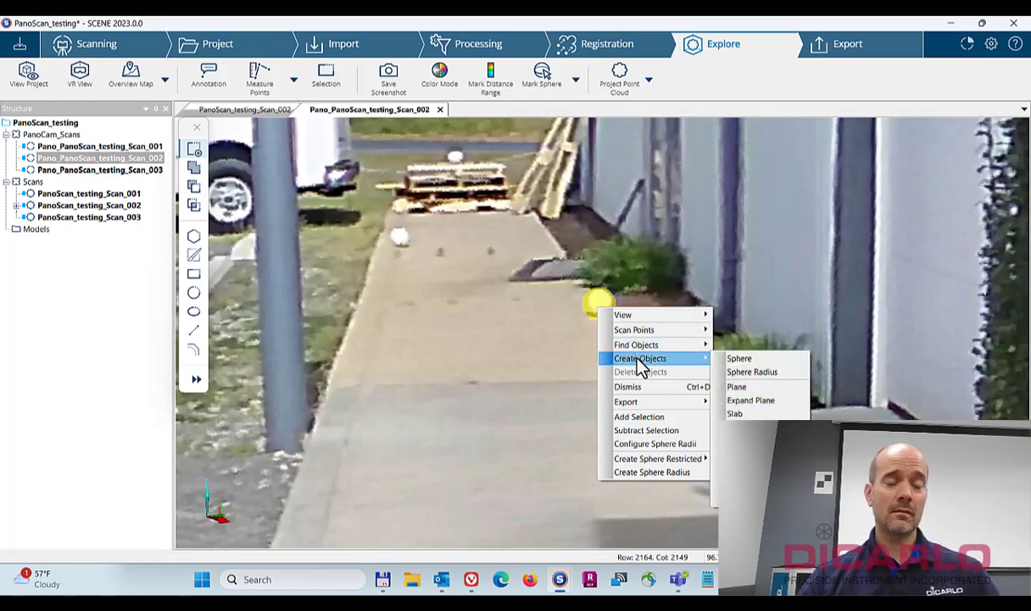
left_click(750, 373)
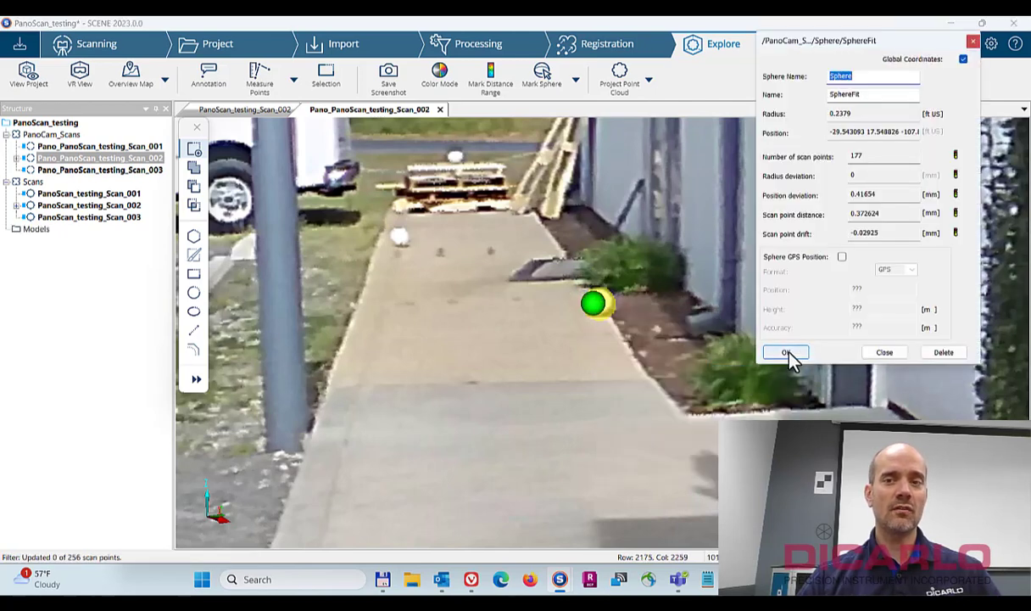
double_click(855, 157)
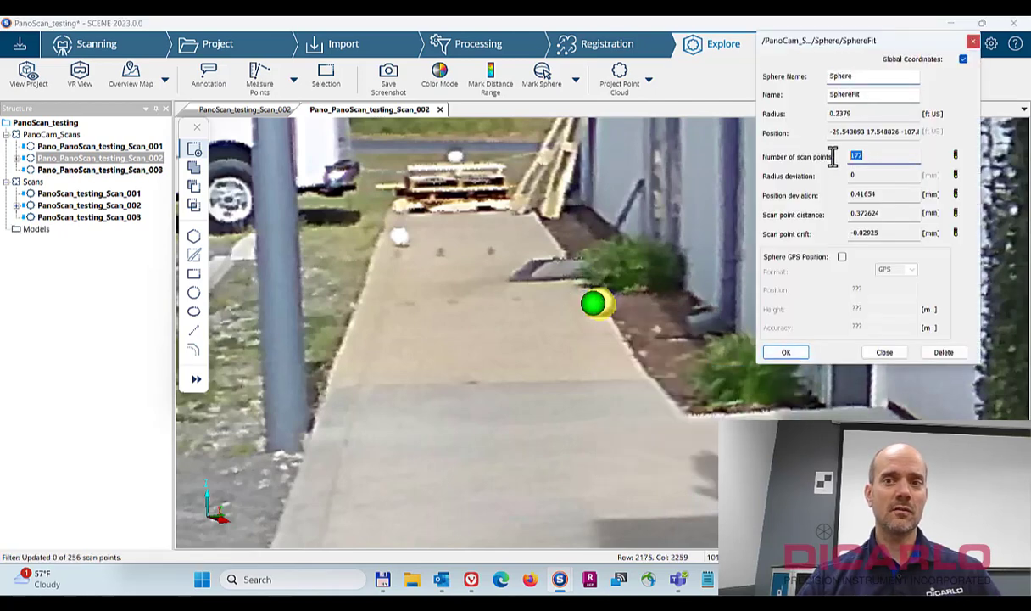
left_click(788, 353)
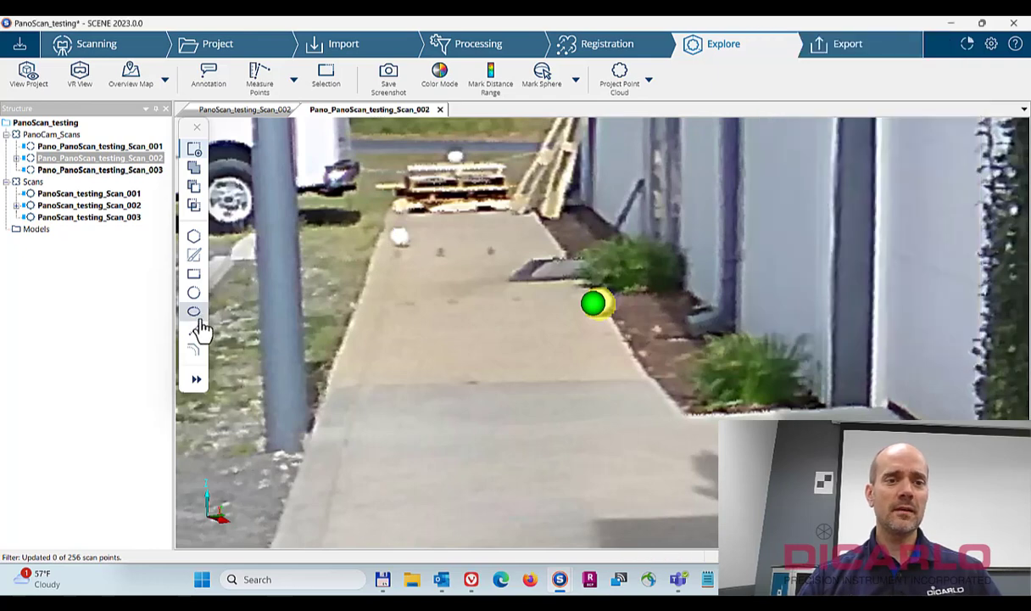
Step: Circle-select the farther sphere at the walkway's grass edge and fit it with Sphere Radius, accepting the result
left_click(194, 291)
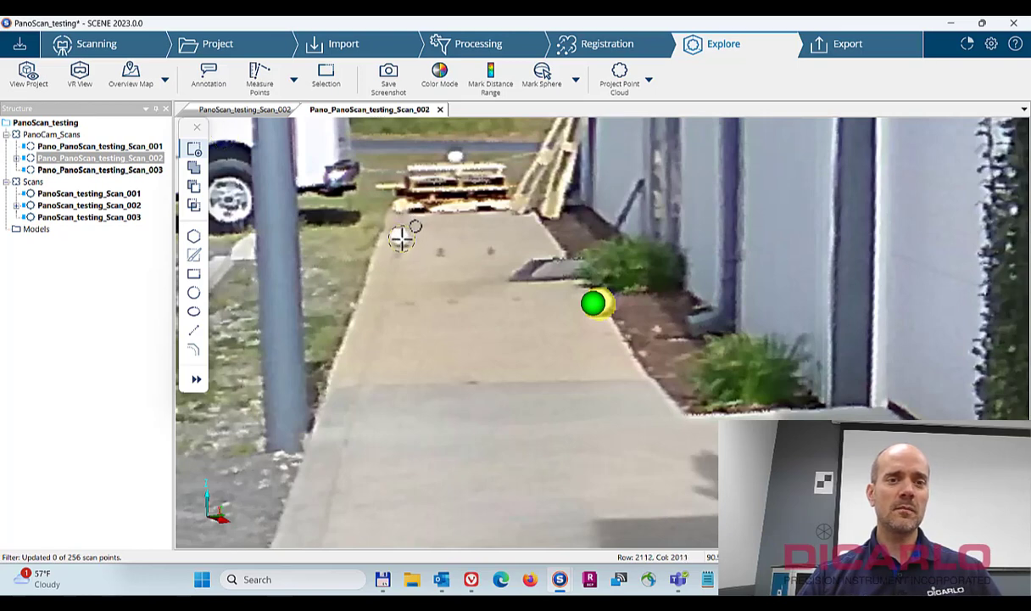
right_click(401, 239)
mouse_move(447, 289)
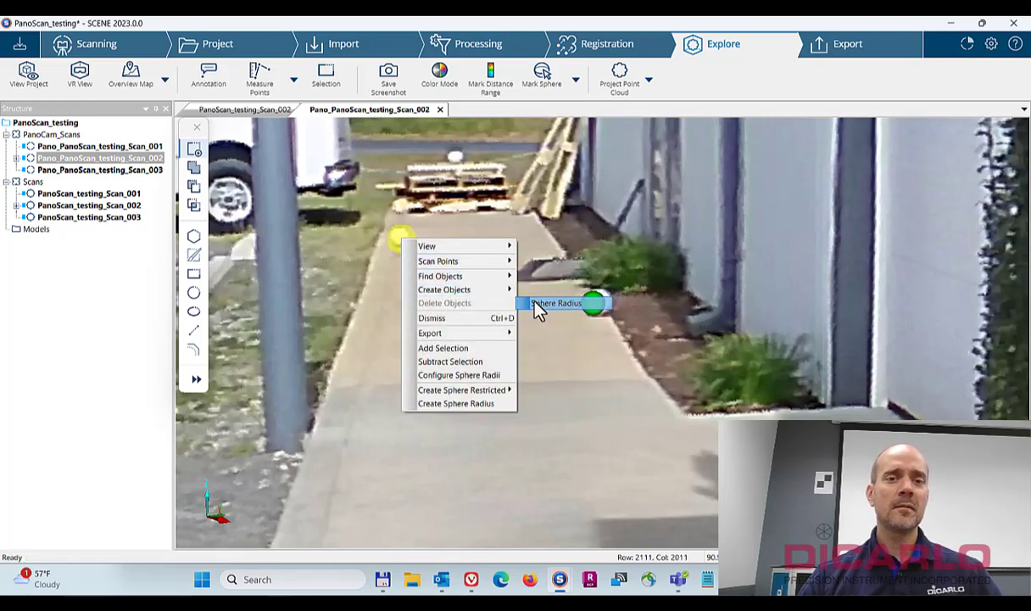
left_click(536, 291)
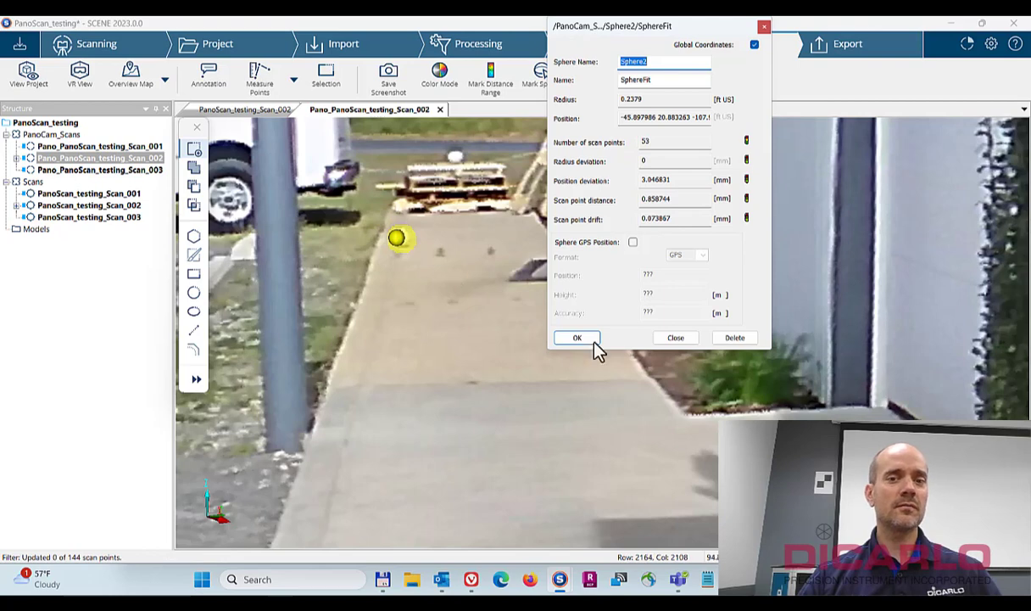
left_click(577, 338)
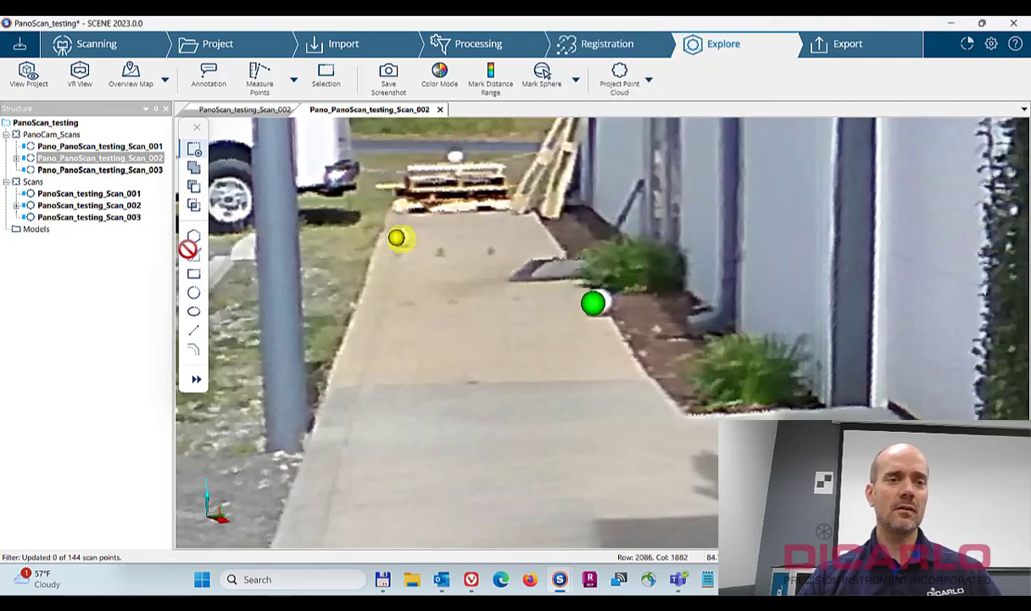
Step: Circle-select the sphere on top of the pallets, fit it with Sphere Radius, check its scan point count, and accept it
left_click(196, 295)
scroll(454, 162, "down", 4)
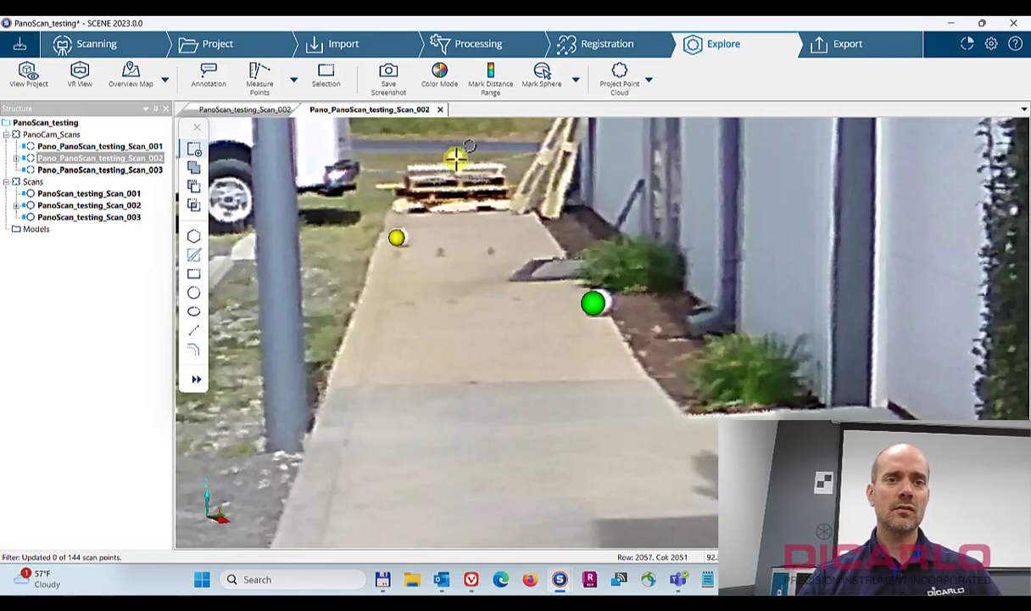
right_click(455, 157)
mouse_move(498, 212)
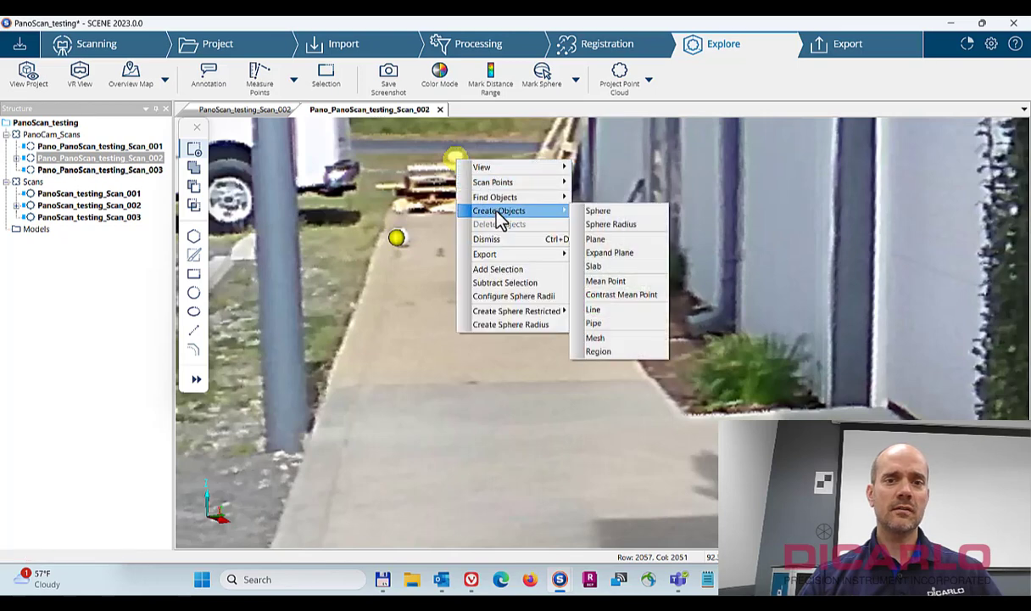
left_click(598, 225)
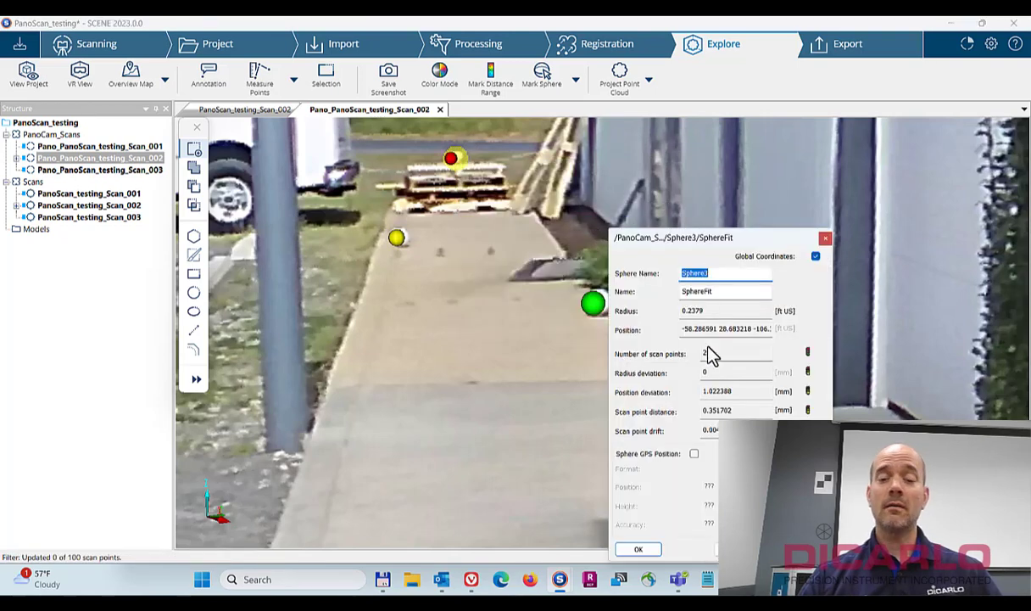
double_click(715, 353)
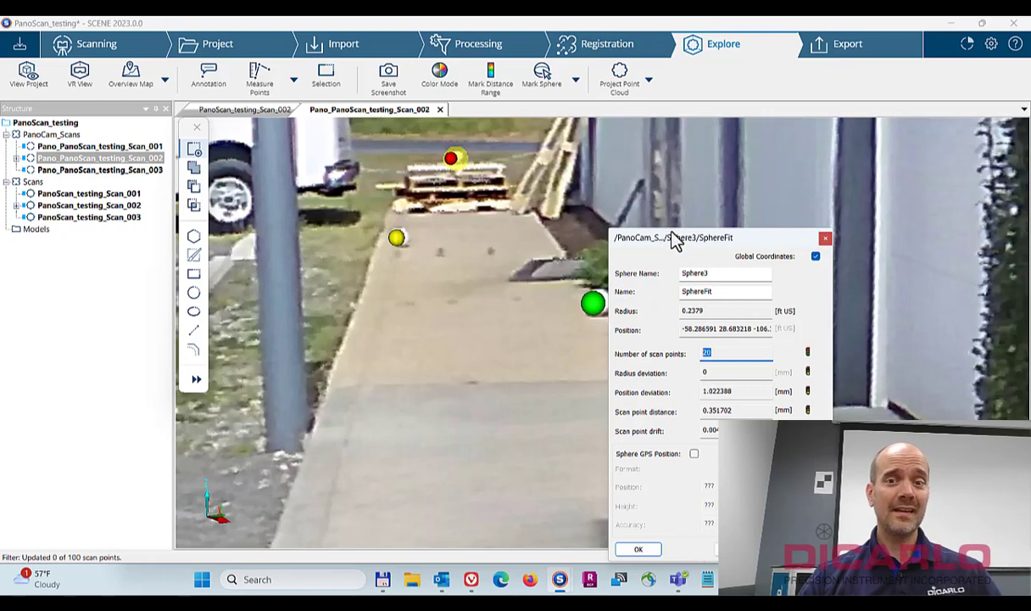
left_click_drag(670, 225, 687, 101)
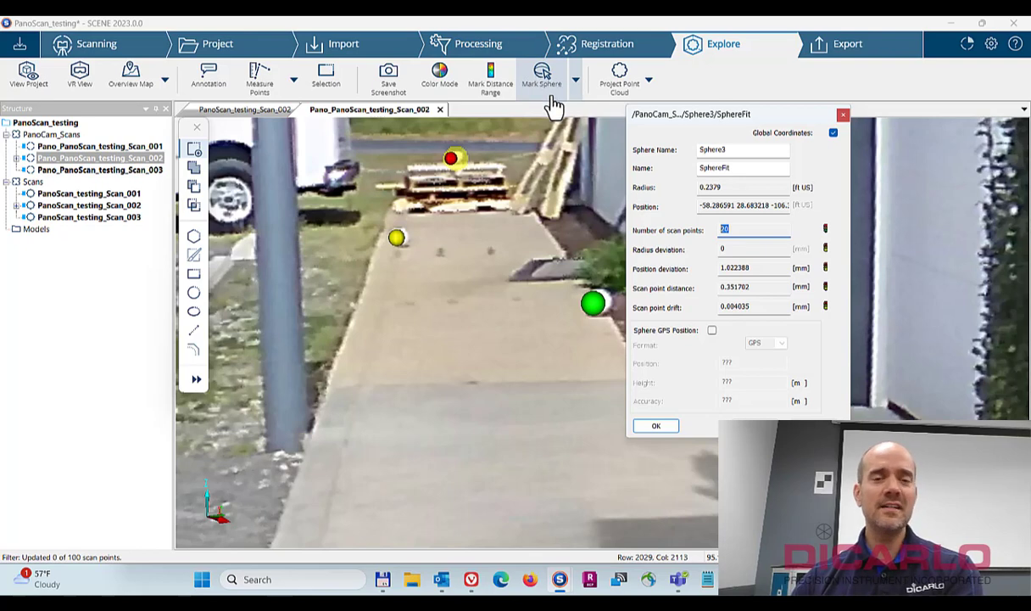
left_click(660, 426)
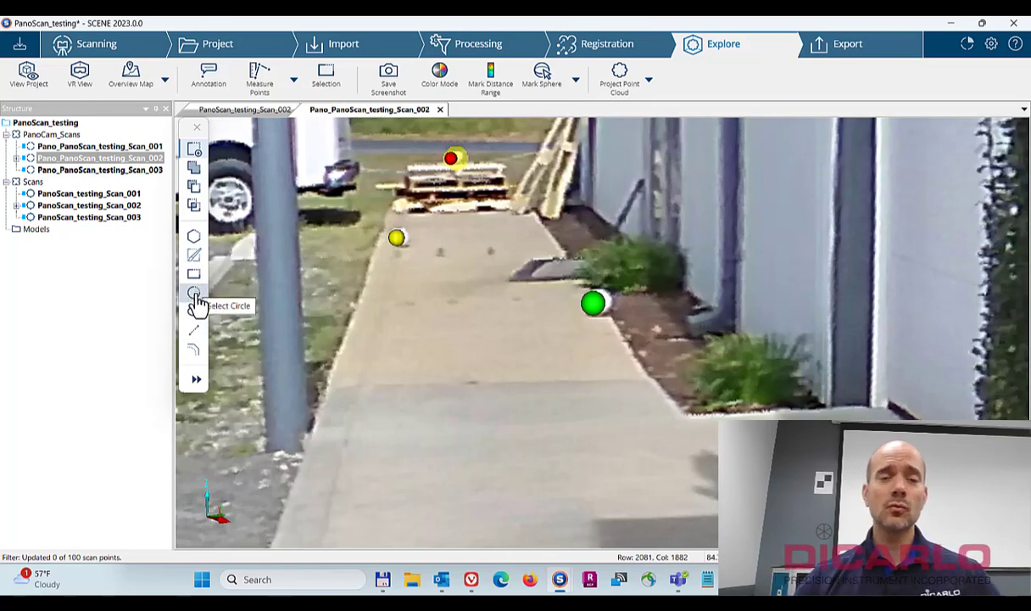
Step: Open a view of Pano_PanoScan_testing_Scan_003 and frame the walkway with its spheres and pallets up close
left_click(97, 170)
right_click(100, 172)
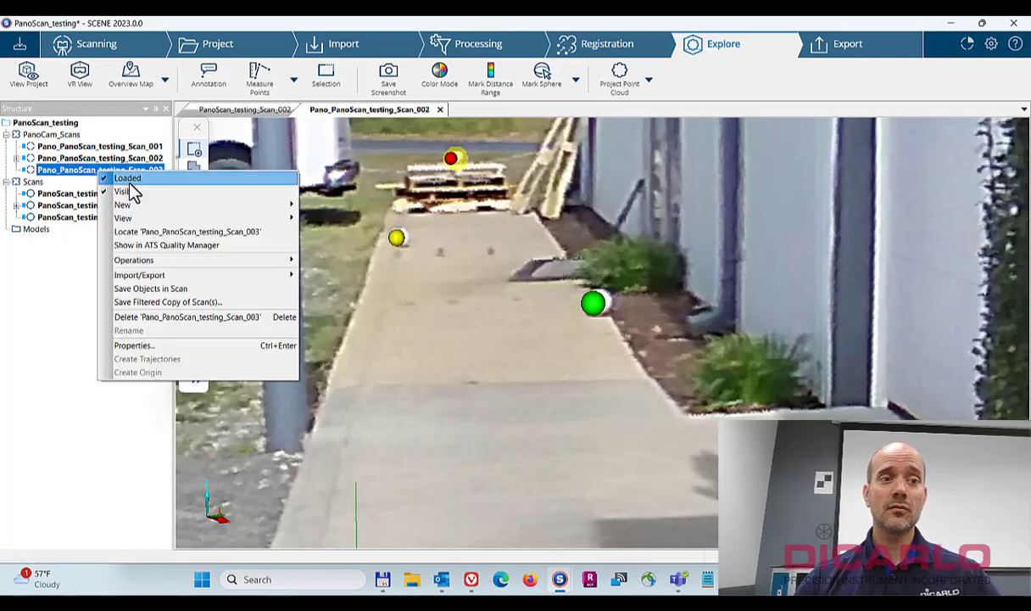
mouse_move(255, 218)
left_click(342, 232)
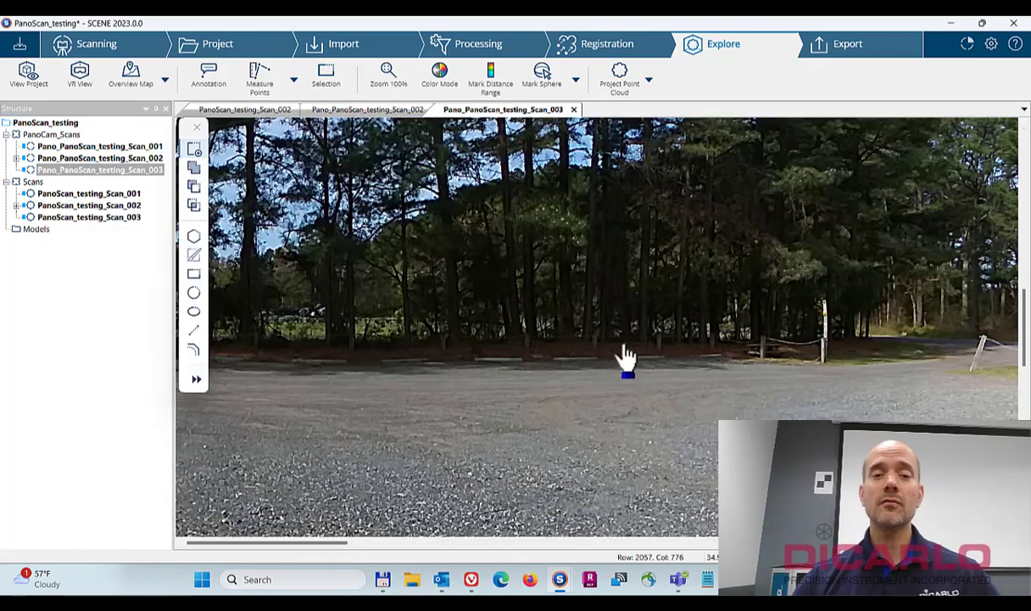
left_click_drag(622, 357, 396, 289)
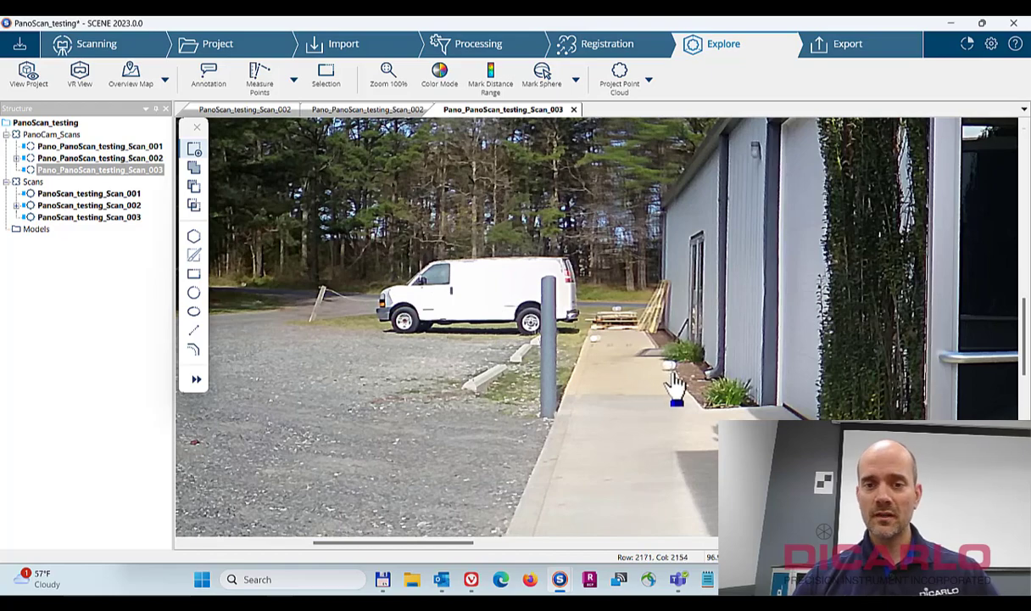
scroll(672, 386, "up", 3)
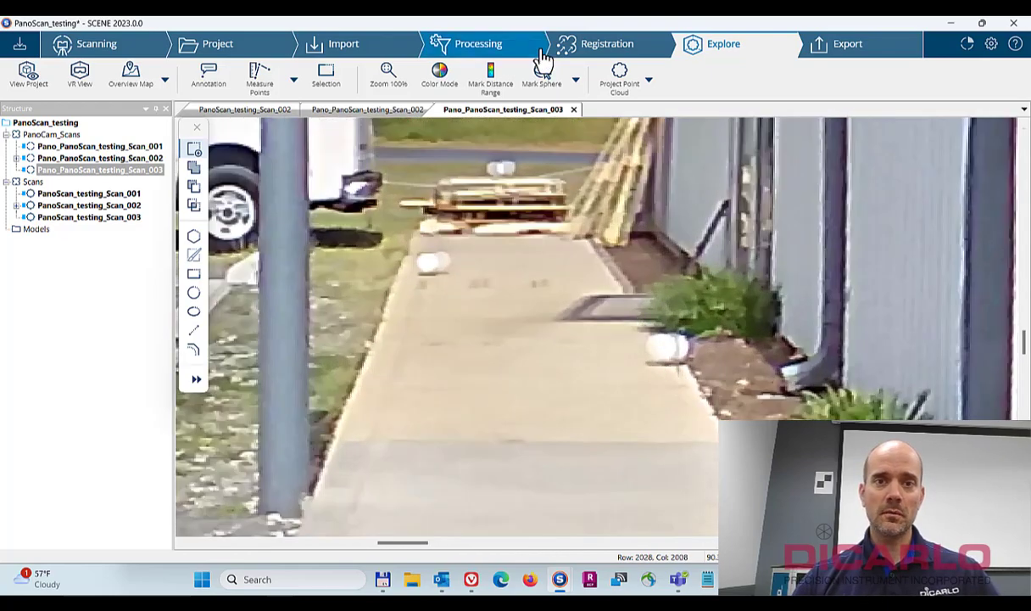
Step: Try to mark the near sphere in Pano_PanoScan_testing_Scan_003 with Mark Sphere at several points on it
left_click(543, 82)
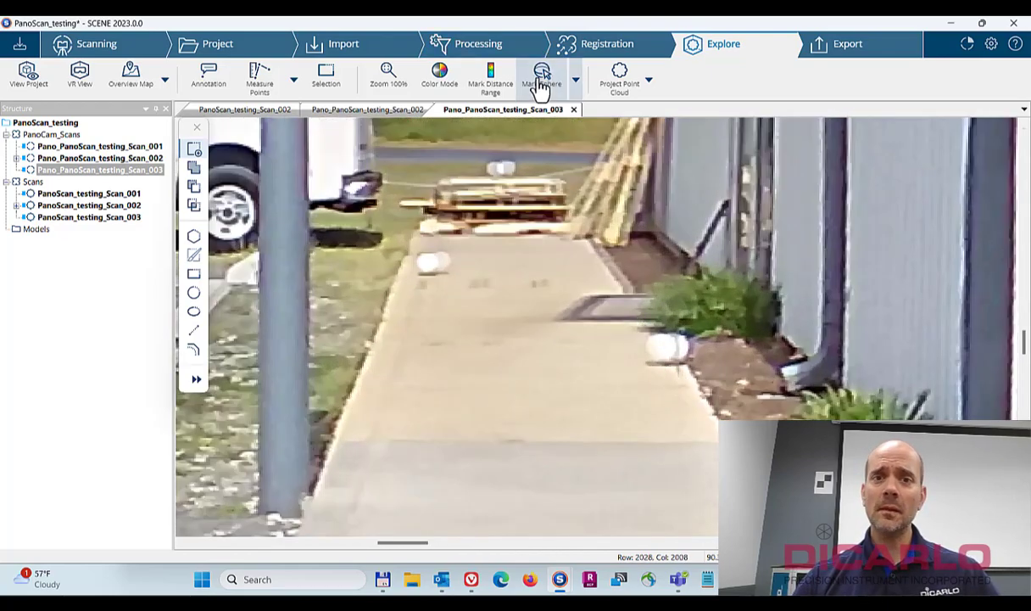
left_click(664, 348)
left_click(623, 328)
left_click(677, 348)
left_click(622, 329)
left_click(657, 347)
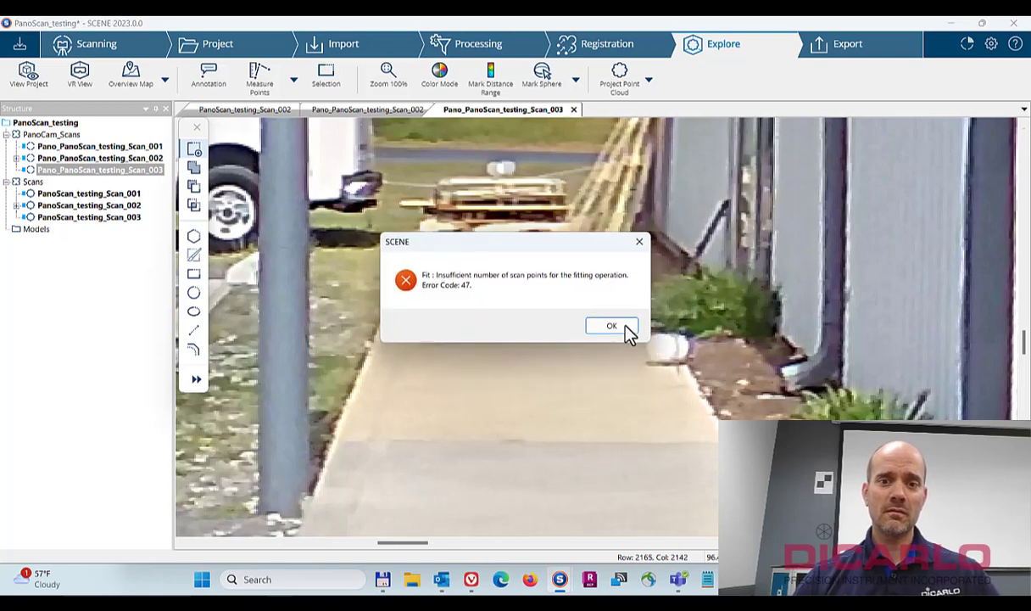
left_click(610, 328)
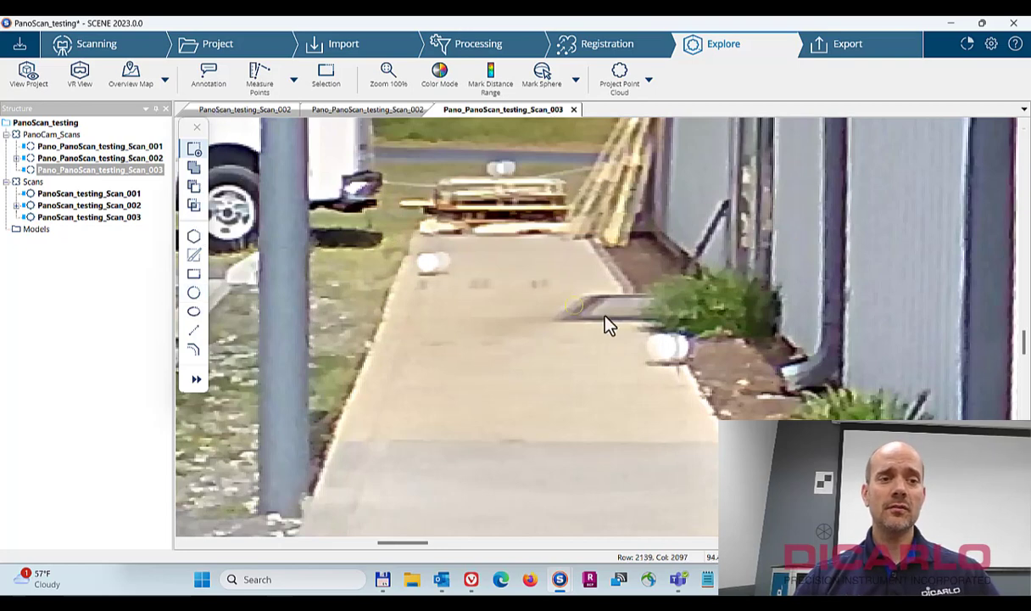
Step: Fit the near sphere in Pano_PanoScan_testing_Scan_003 with Sphere Radius from a circular selection, and accept the fit
right_click(666, 353)
mouse_move(721, 402)
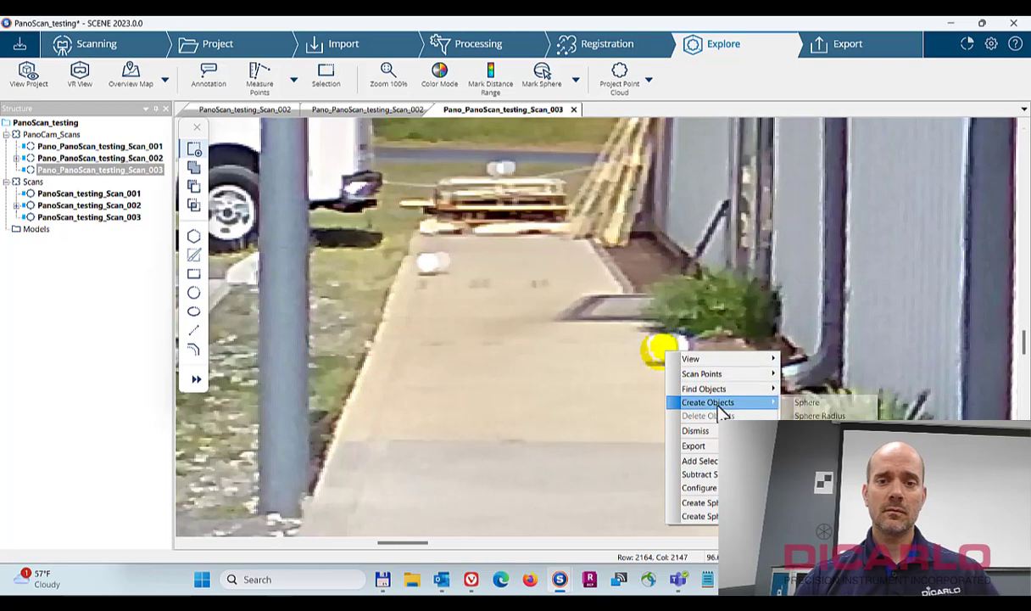
left_click(814, 416)
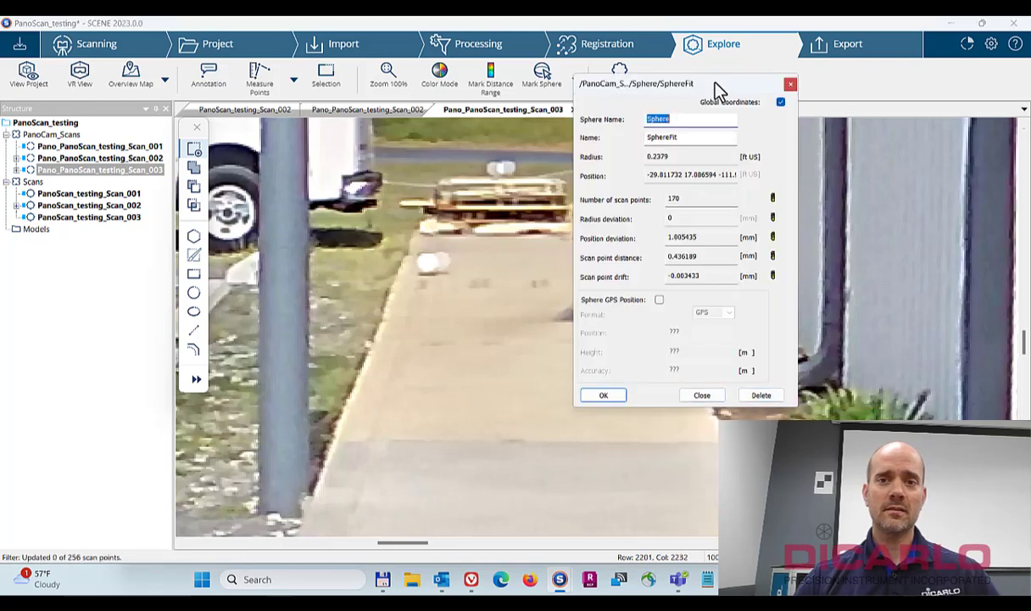
left_click_drag(715, 89, 428, 172)
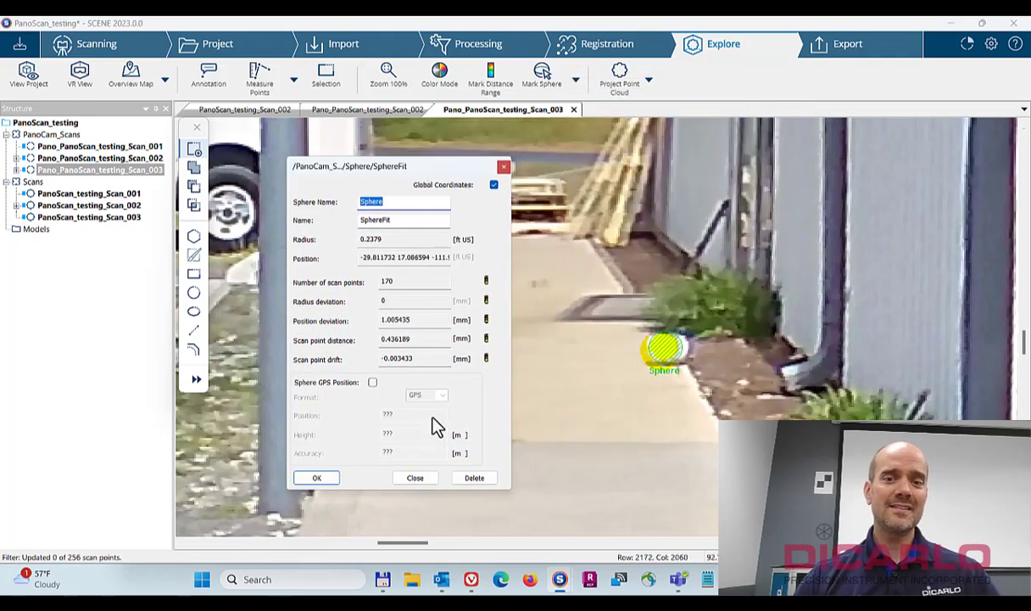
left_click(316, 478)
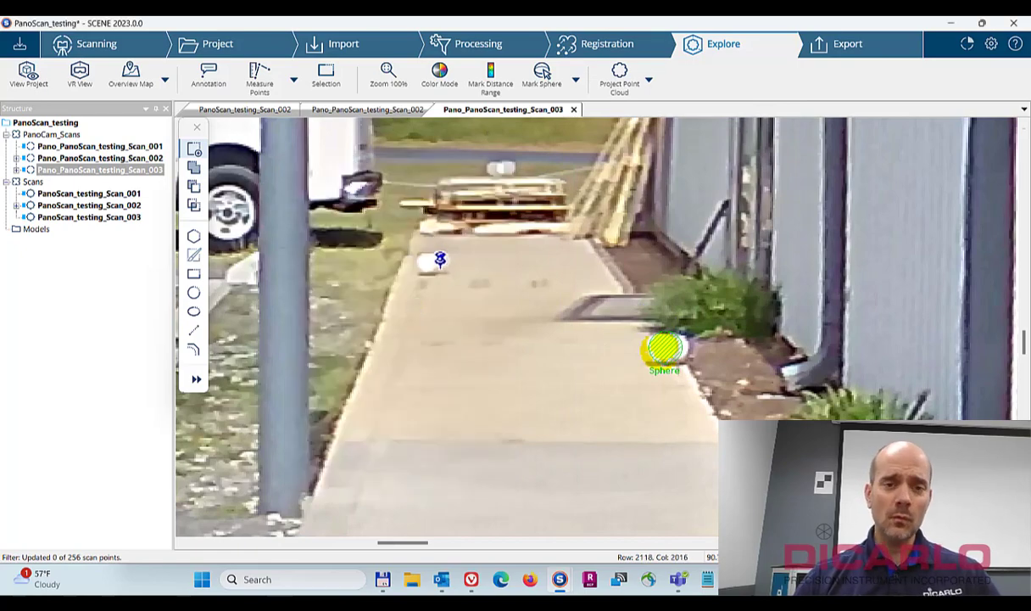
Step: Look over the full Pano_PanoScan_testing_Scan_003 panorama, then return to Pano_PanoScan_testing_Scan_002 and review its fitted spheres along the walkway
scroll(449, 272, "down", 8)
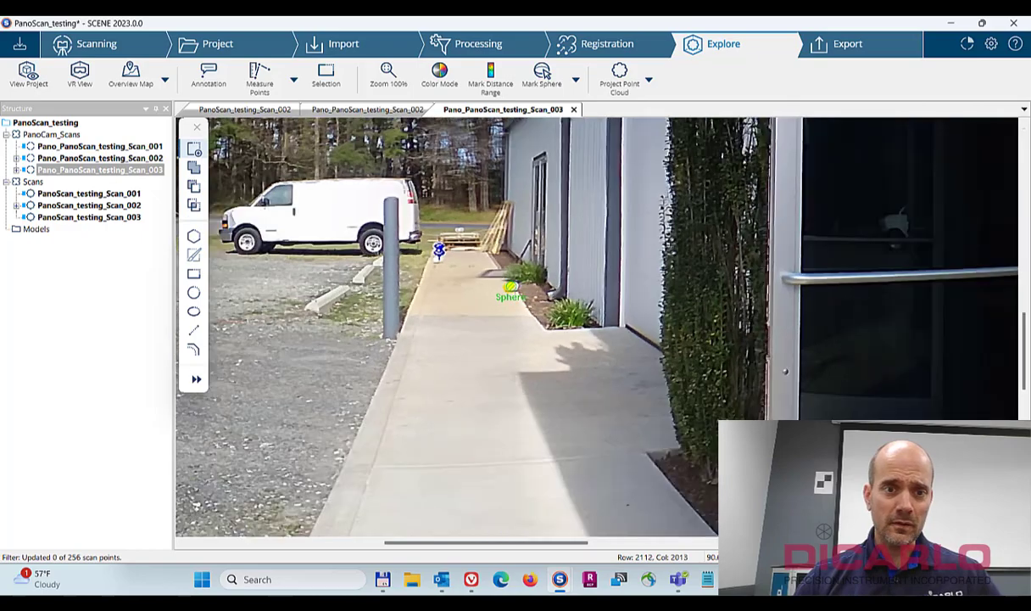
scroll(448, 270, "down", 2)
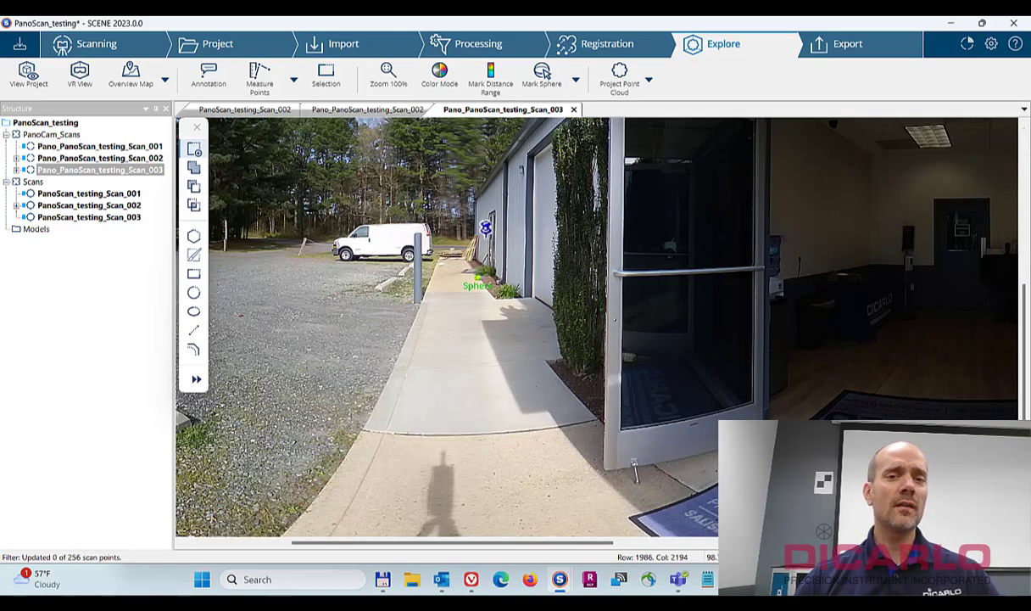
scroll(406, 213, "down", 5)
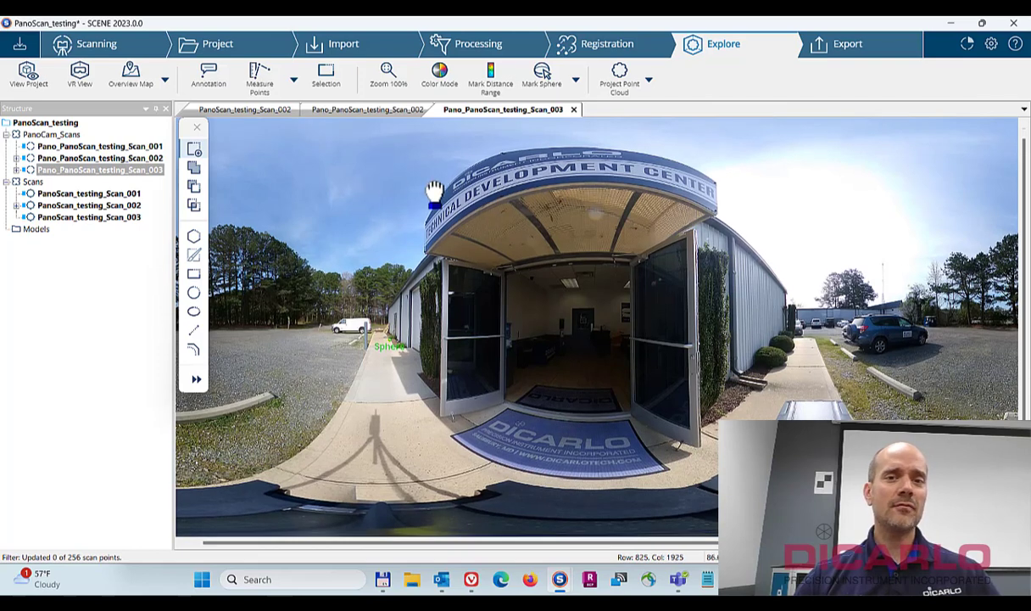
left_click(369, 110)
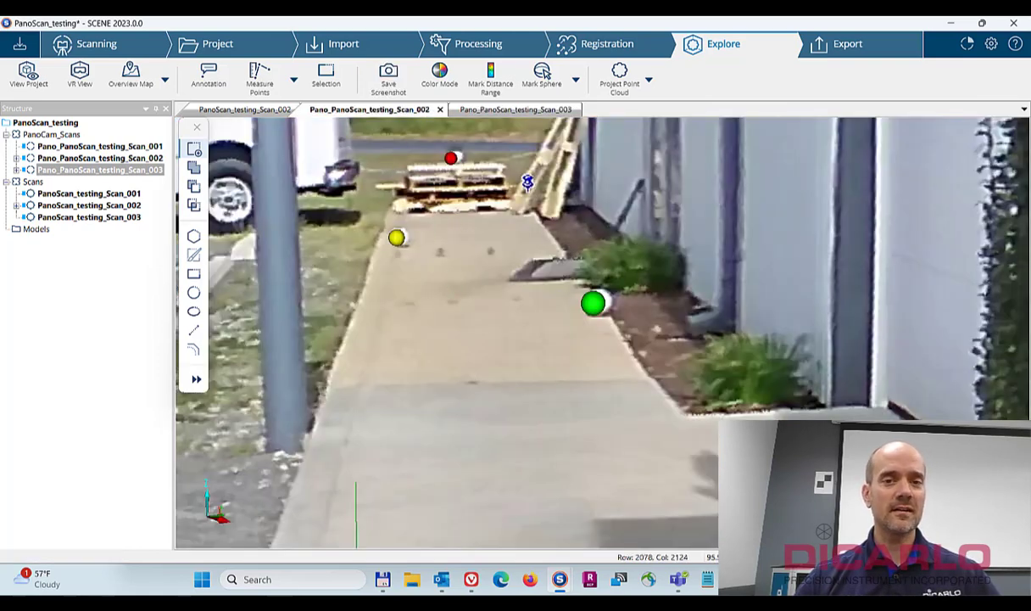
scroll(493, 303, "down", 5)
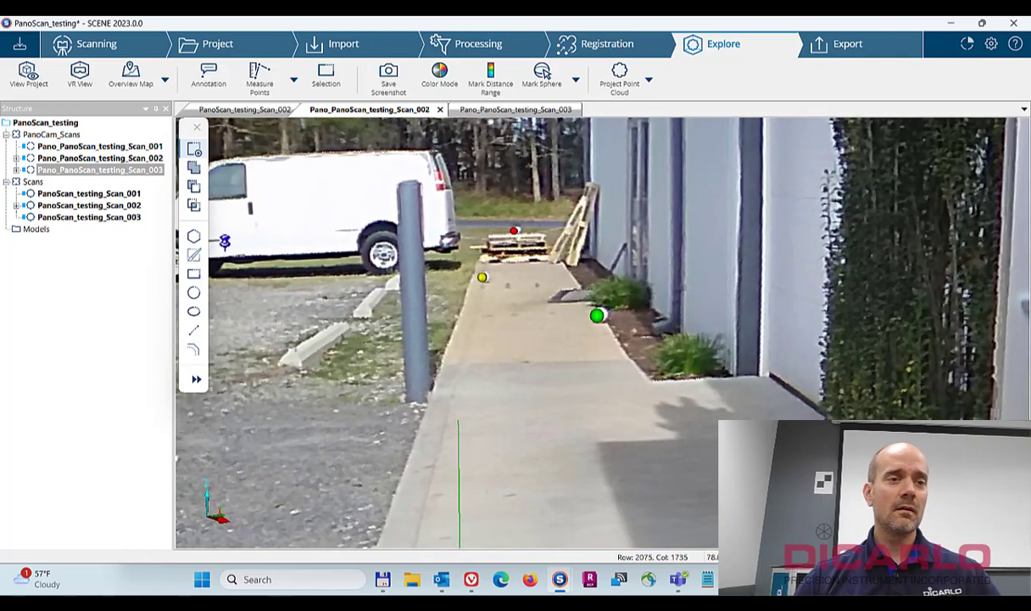